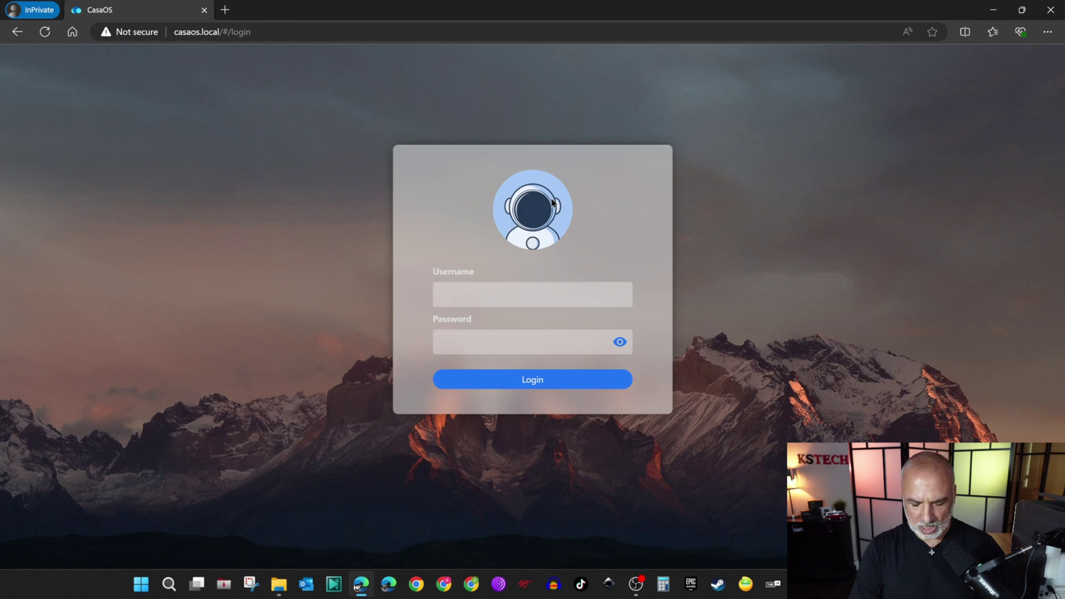
Log in to CasaOS with the account password and open a new private browser tab.
key("ctrl+v")
key("Return")
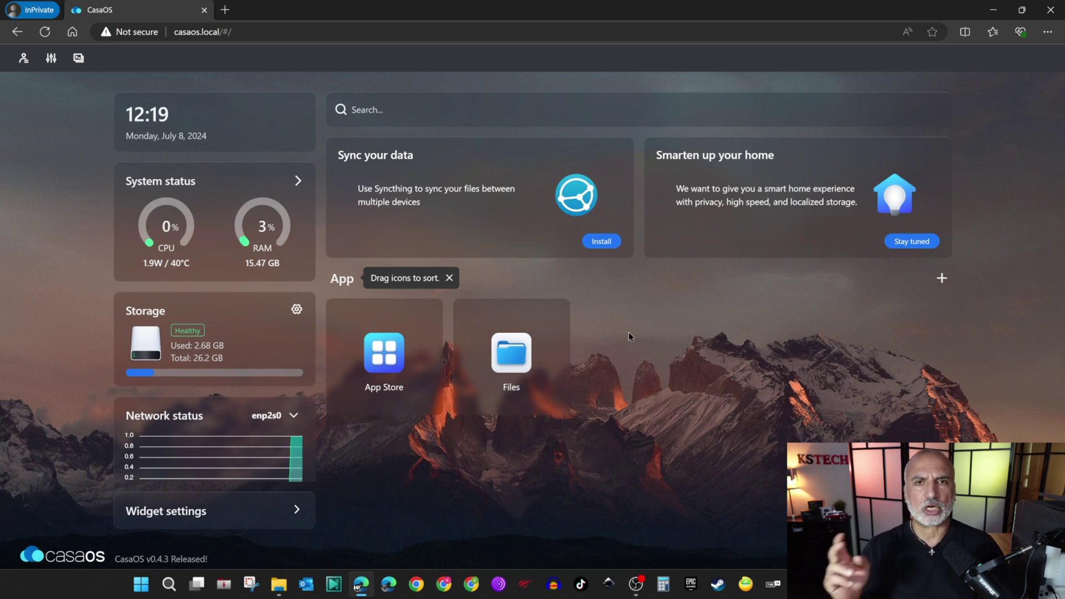
left_click(224, 10)
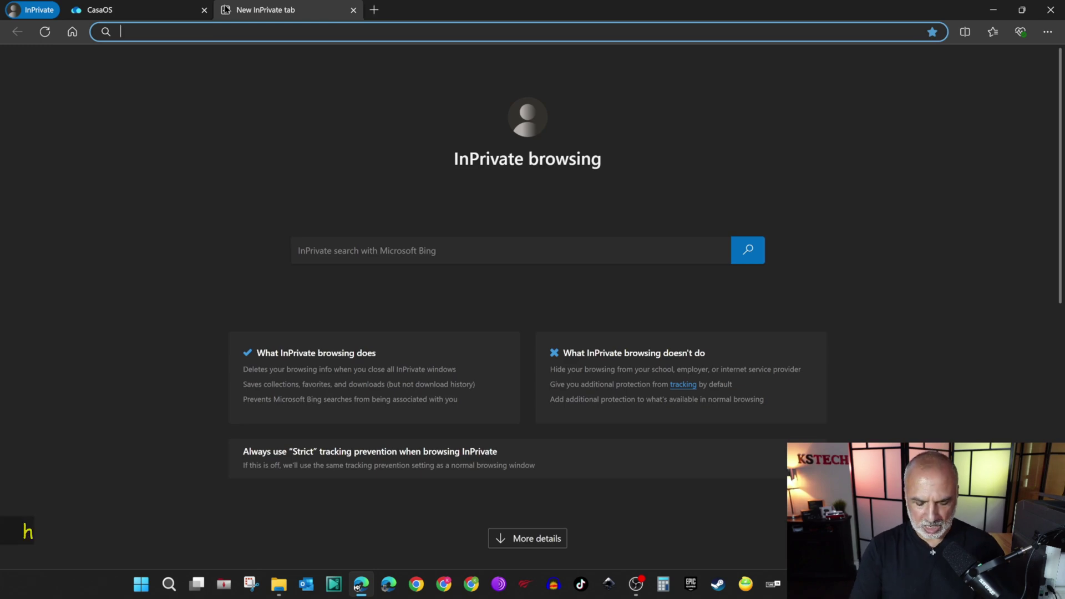
Search Docker Hub at hub.docker.com for 'cups' images.
type("hub.docker.com")
key("Return")
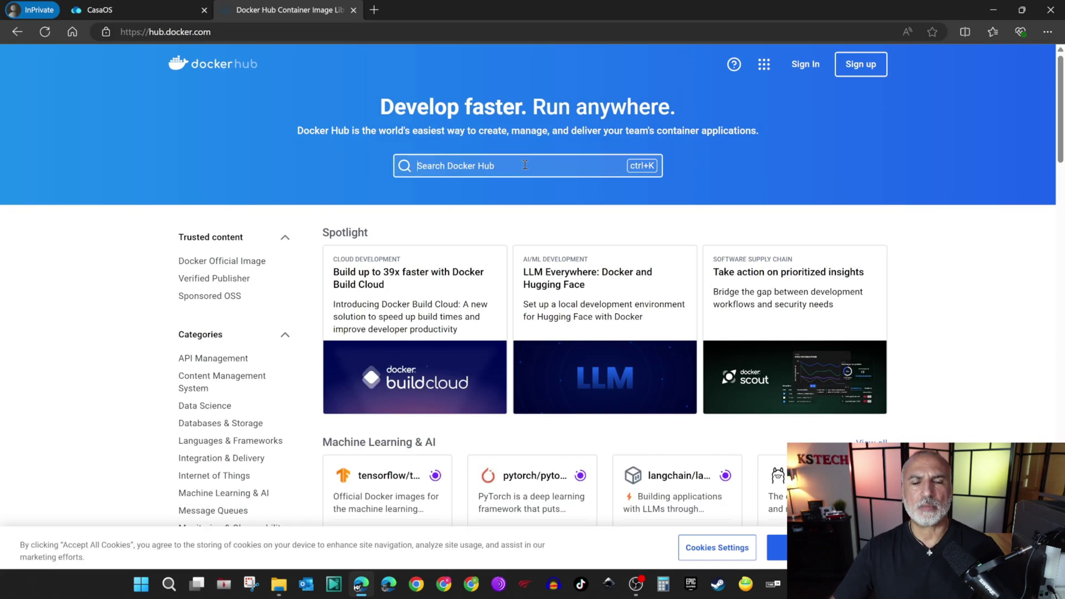
type("cups")
key("Return")
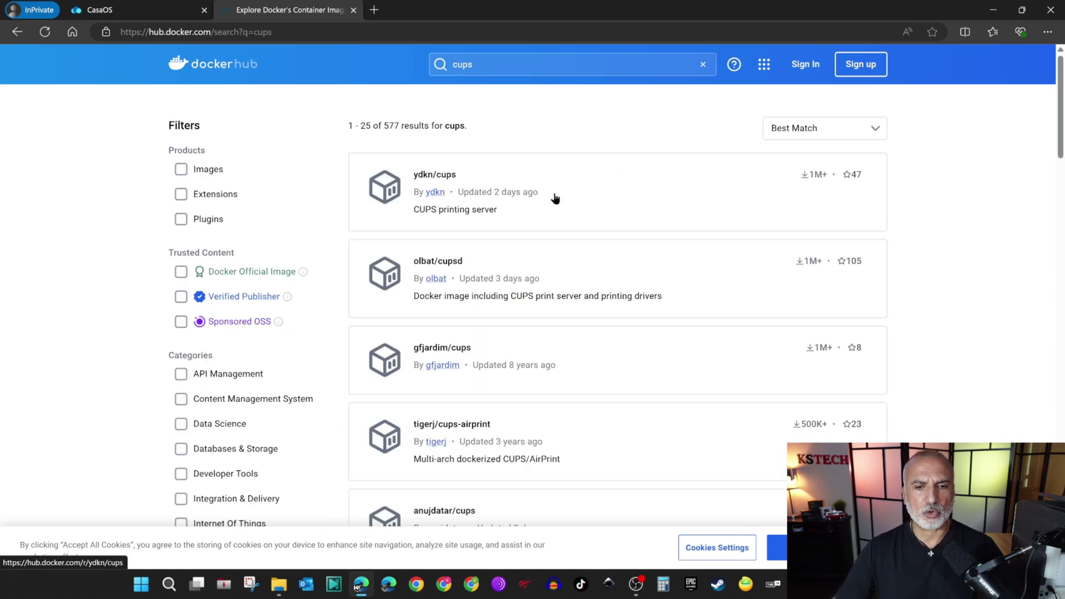
scroll(555, 198, "down", 3)
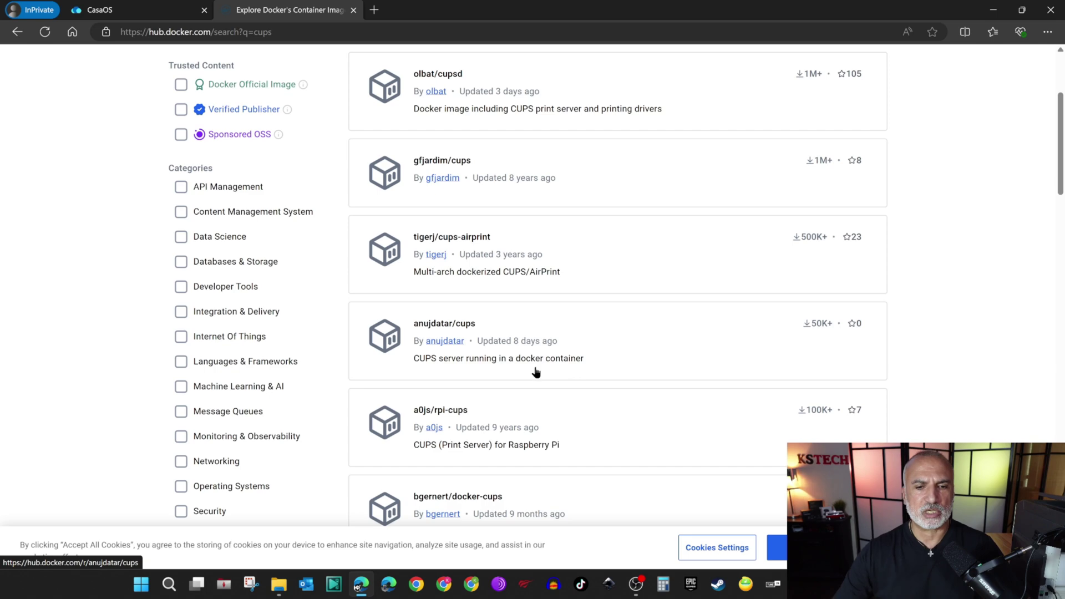
Copy the docker-compose example from the anujdatar/cups page and go back to the CasaOS tab.
left_click(435, 327)
scroll(455, 218, "down", 7)
scroll(455, 218, "down", 12)
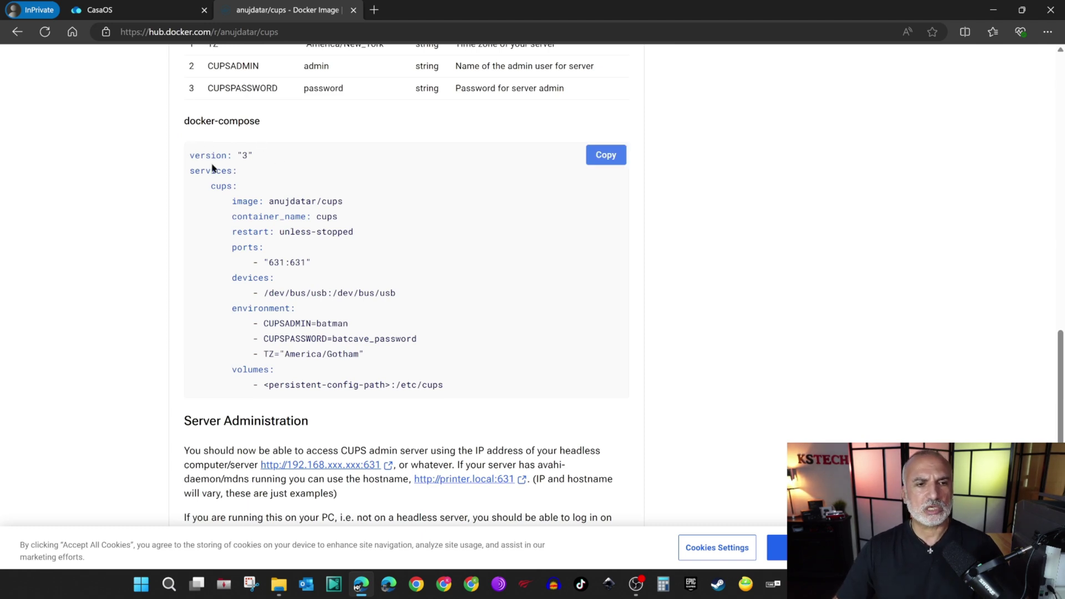
left_click(606, 157)
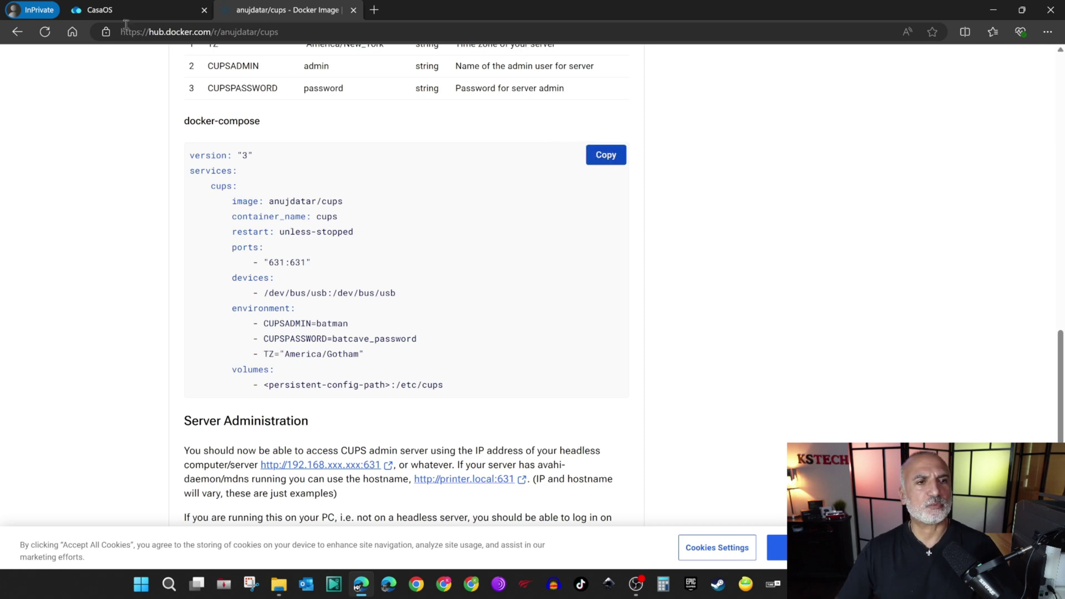
left_click(106, 10)
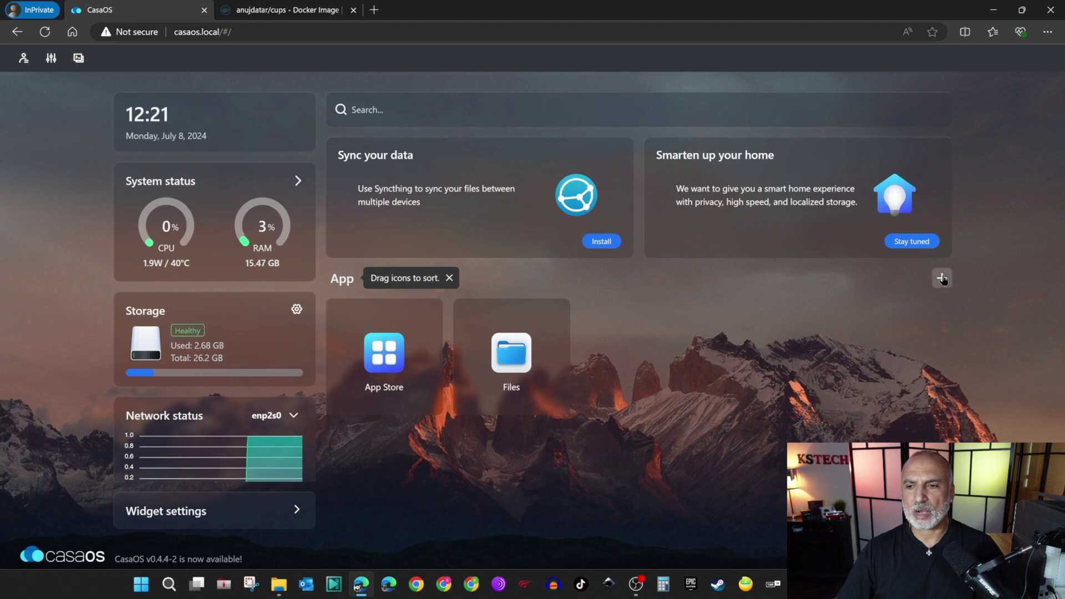
Import the copied anujdatar/cups compose into a customized app install, mapping port 631 to 631.
left_click(942, 278)
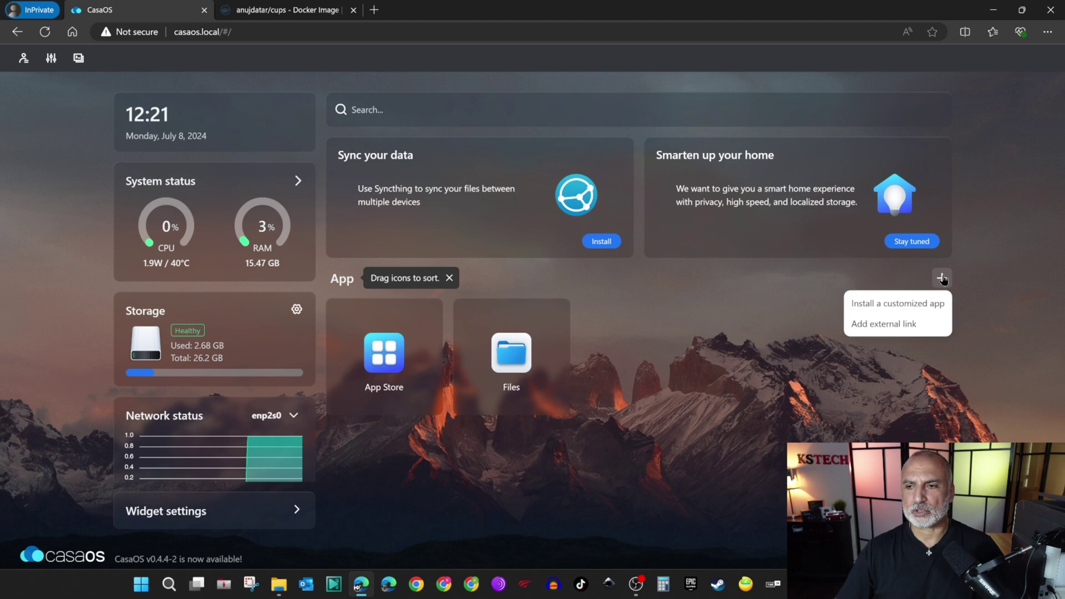
left_click(898, 304)
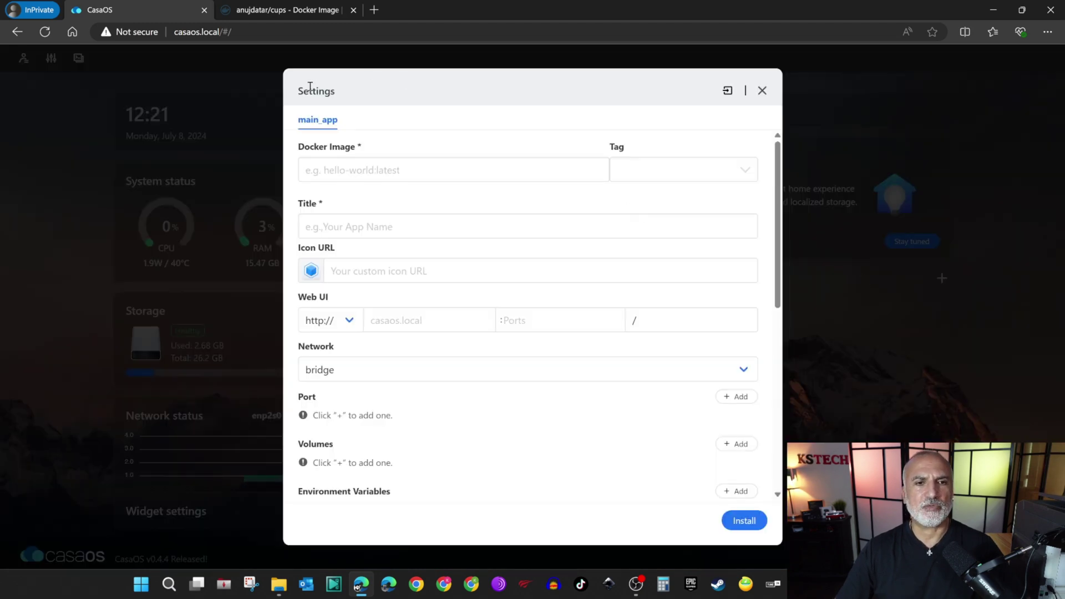
left_click(728, 91)
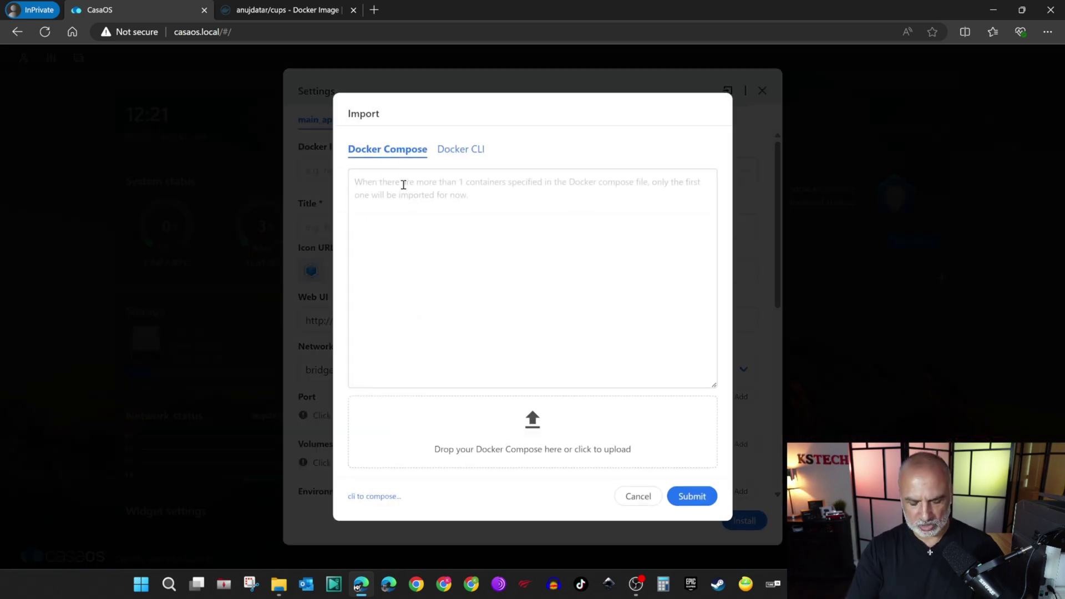
left_click(404, 185)
key("ctrl+v")
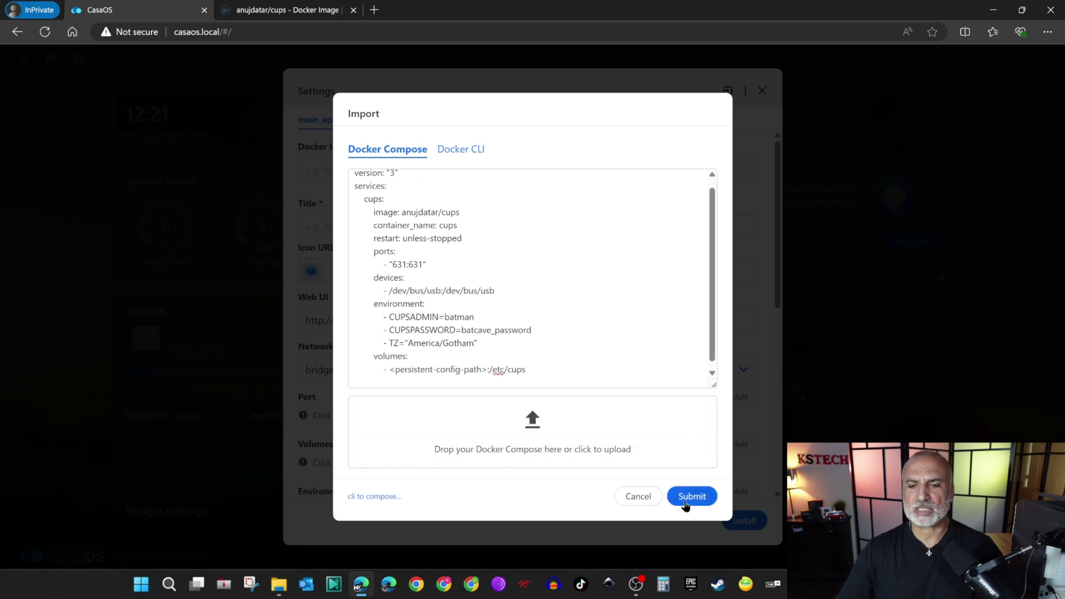
left_click(686, 502)
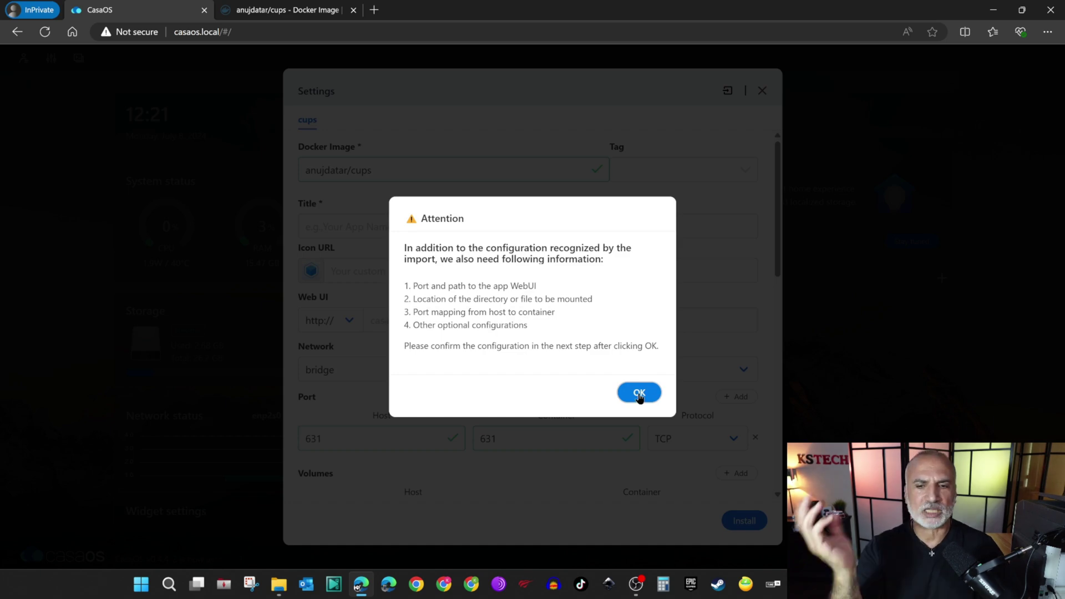
left_click(639, 394)
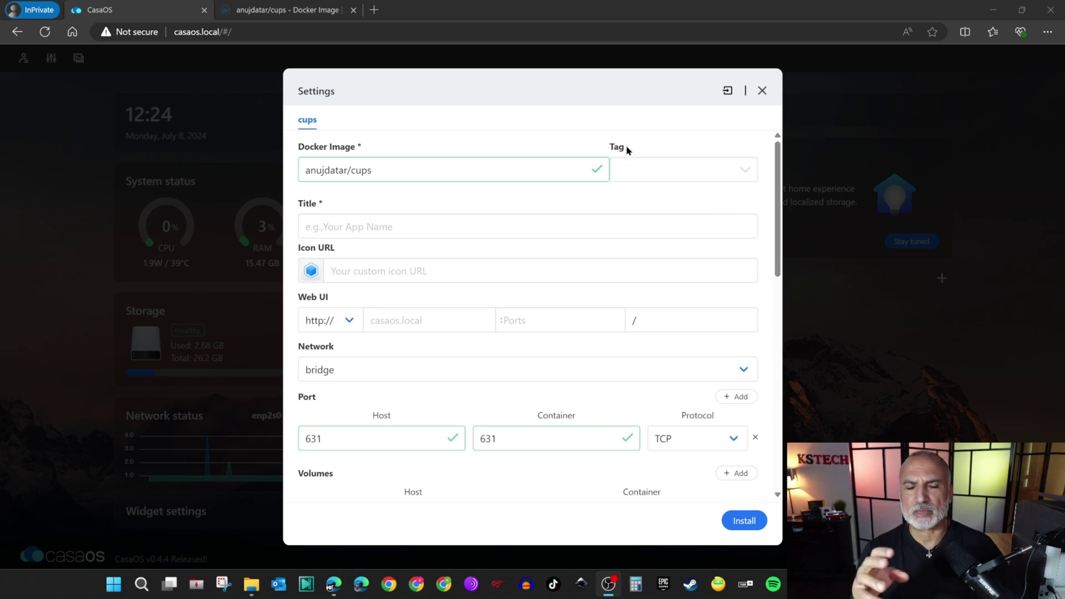
Set the cups app image tag to latest, title to cups, and web UI port to 631.
left_click(647, 172)
type("latest")
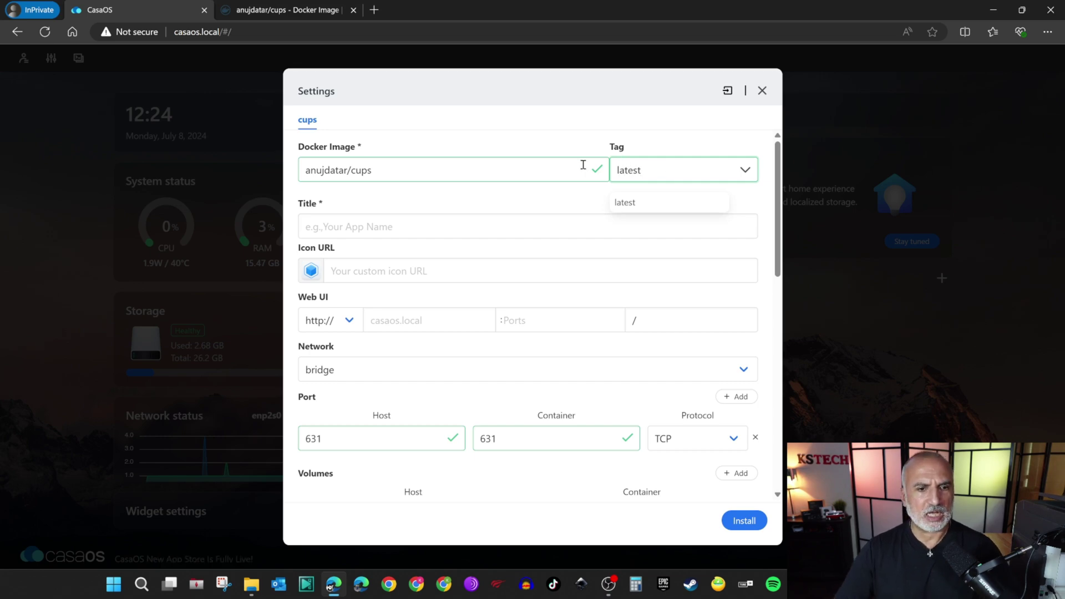
left_click(394, 231)
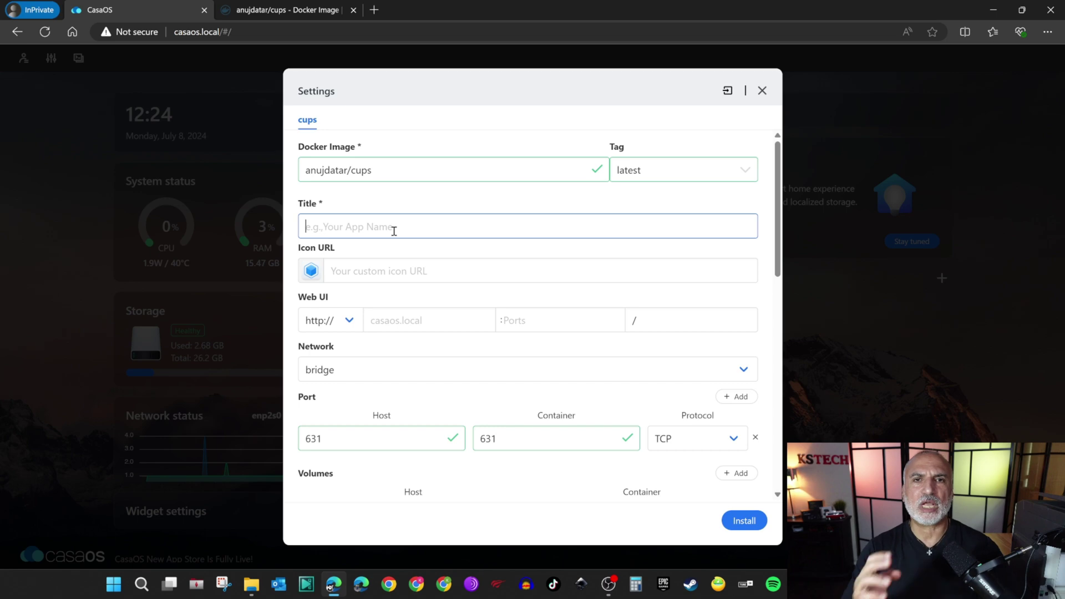
type("cups")
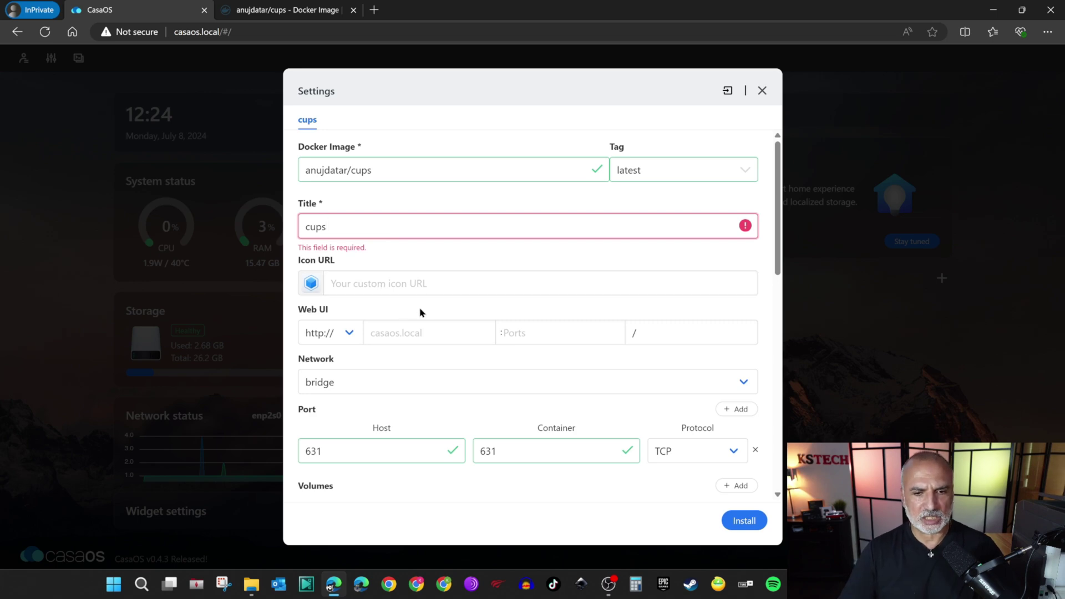
left_click(542, 337)
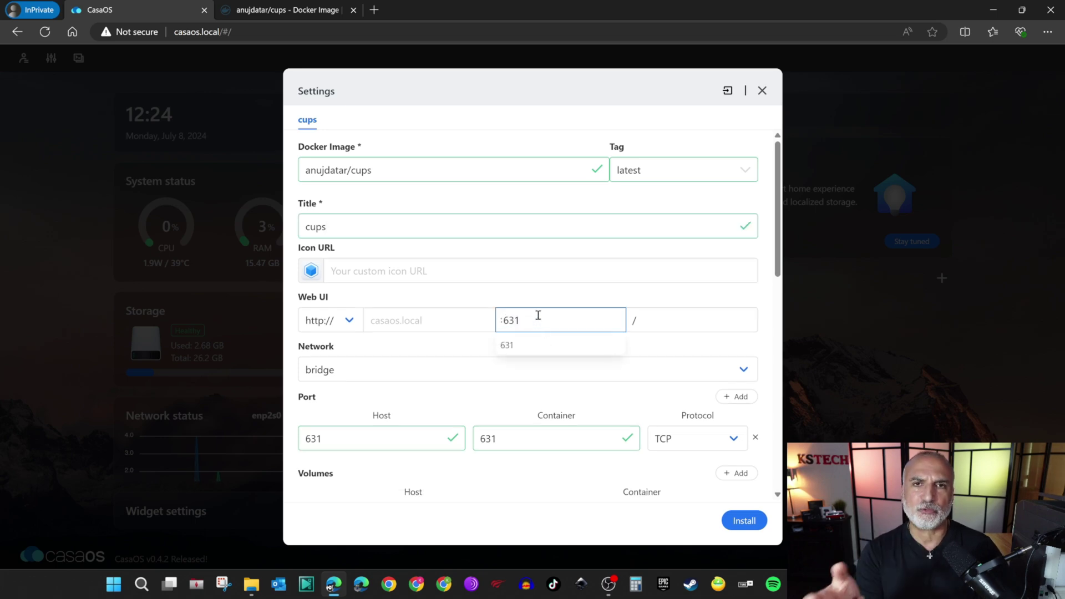
left_click(388, 397)
scroll(478, 379, "down", 1)
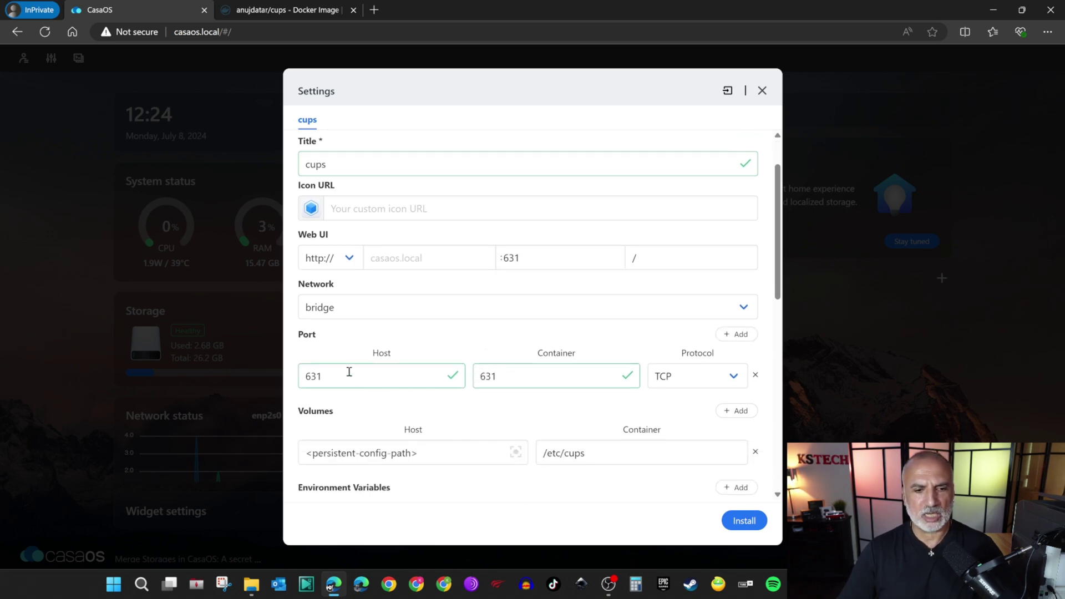
scroll(486, 361, "down", 2)
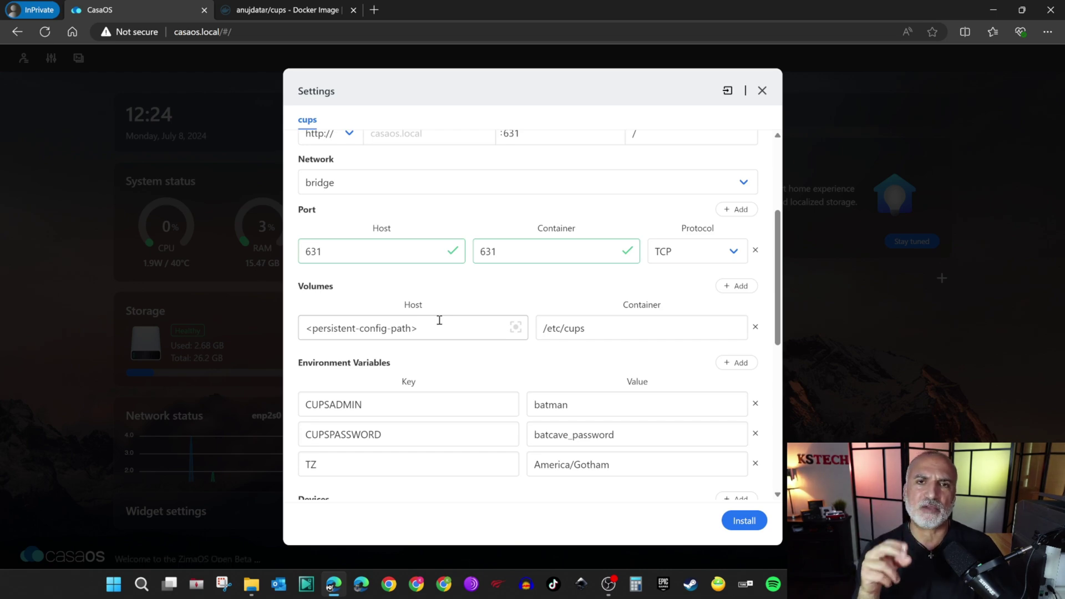
Change the placeholder volume host path to /home/cups.
left_click_drag(436, 328, 272, 339)
type("/home/cup")
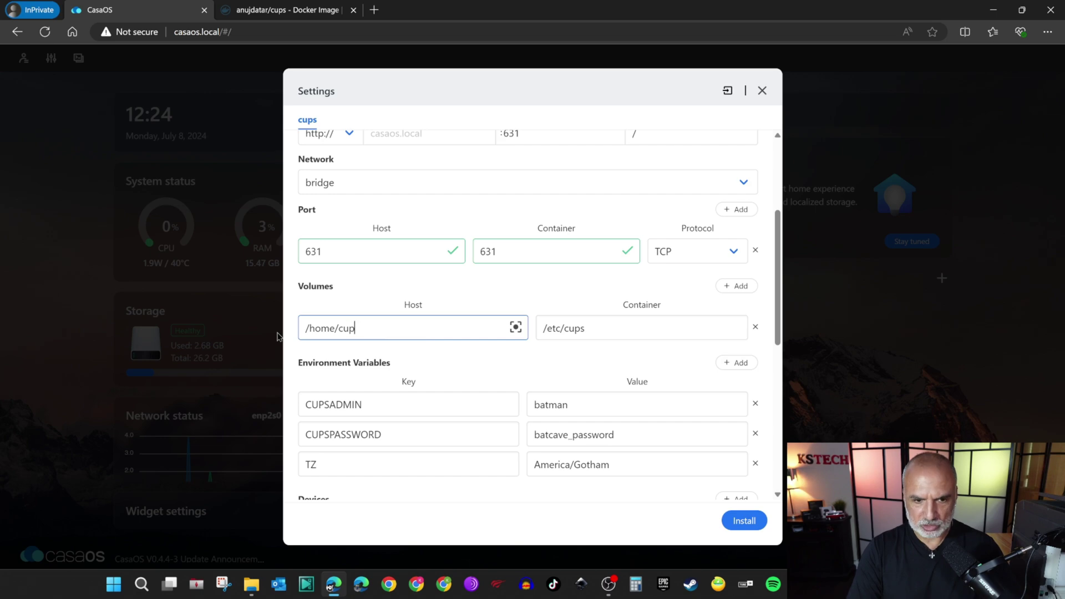
type("s")
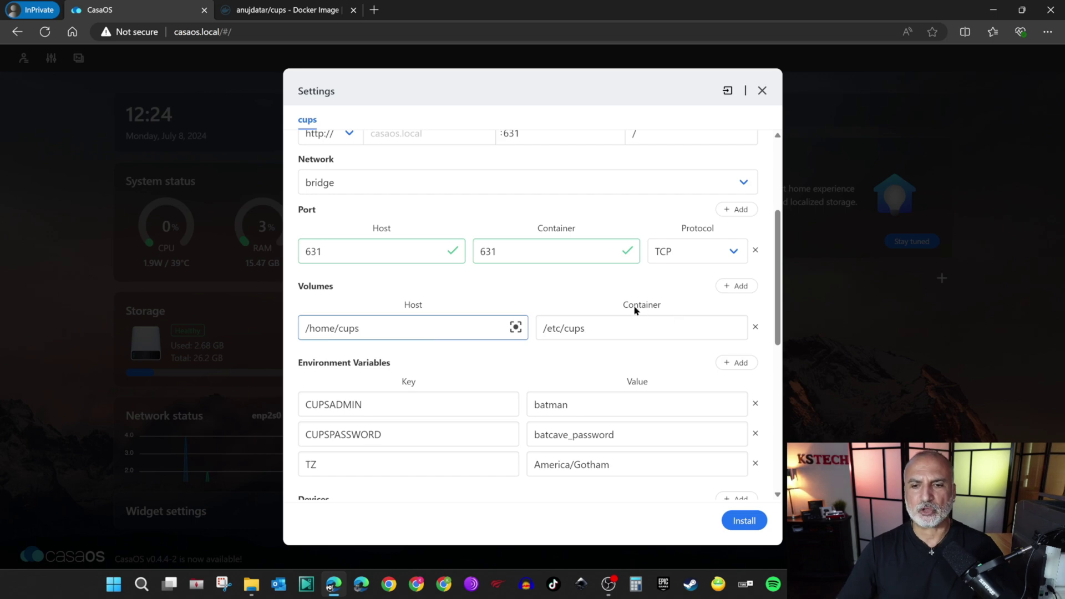
scroll(513, 338, "down", 2)
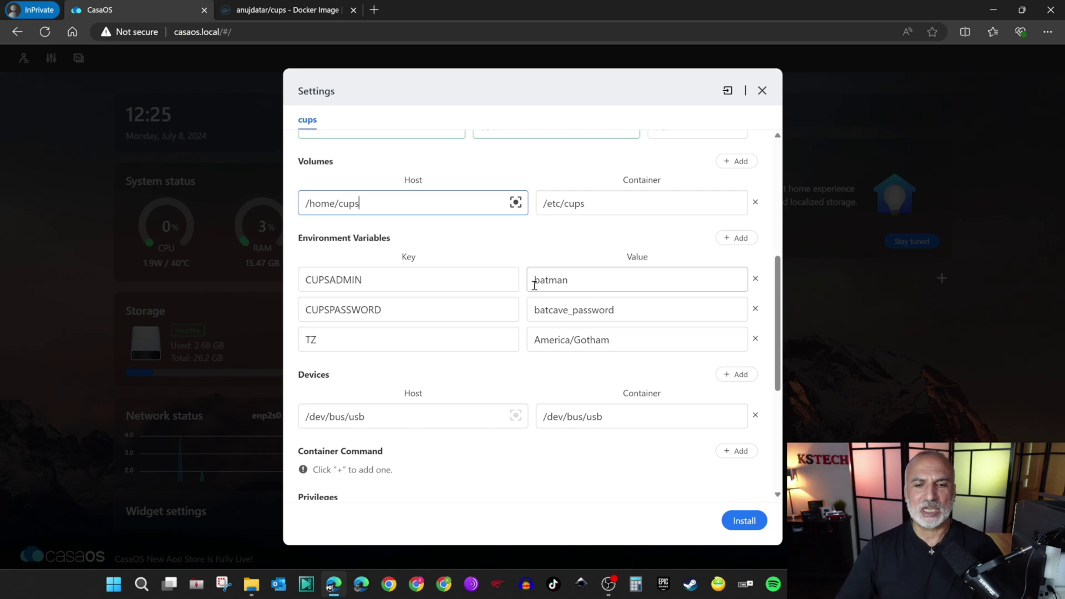
Enter a new CUPSADMIN username and CUPSPASSWORD, and set TZ to America/New_York.
double_click(553, 280)
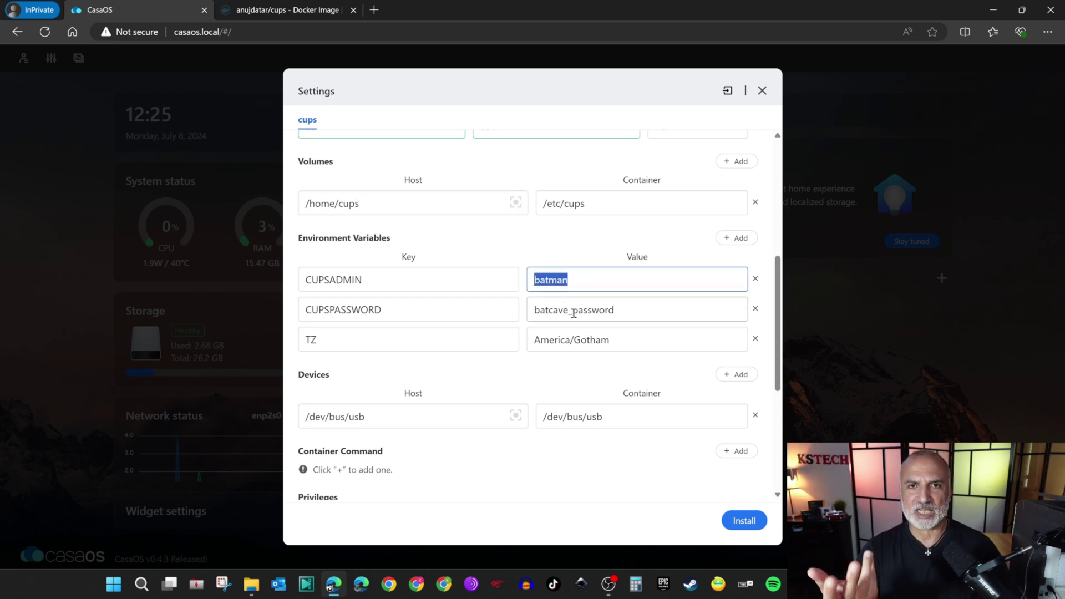
type("kst")
left_click_drag(633, 311, 532, 310)
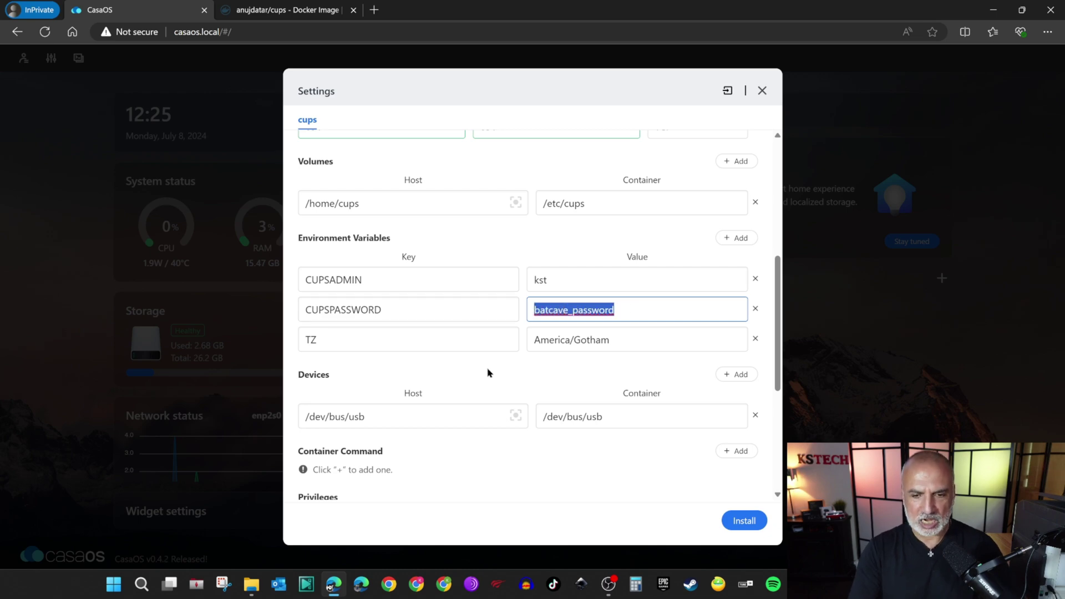
type("Password123")
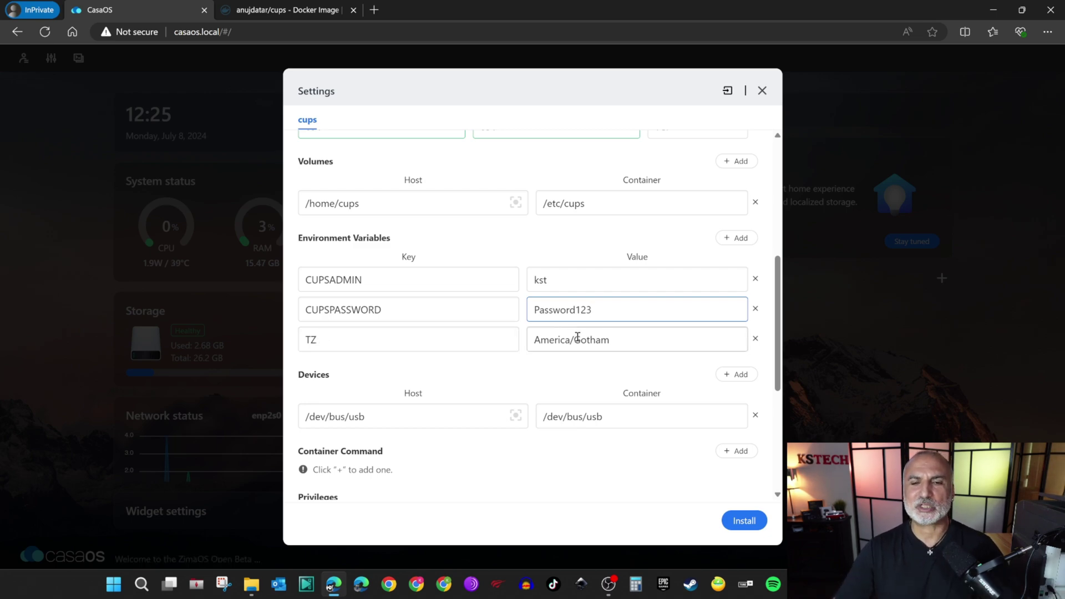
left_click_drag(576, 340, 624, 333)
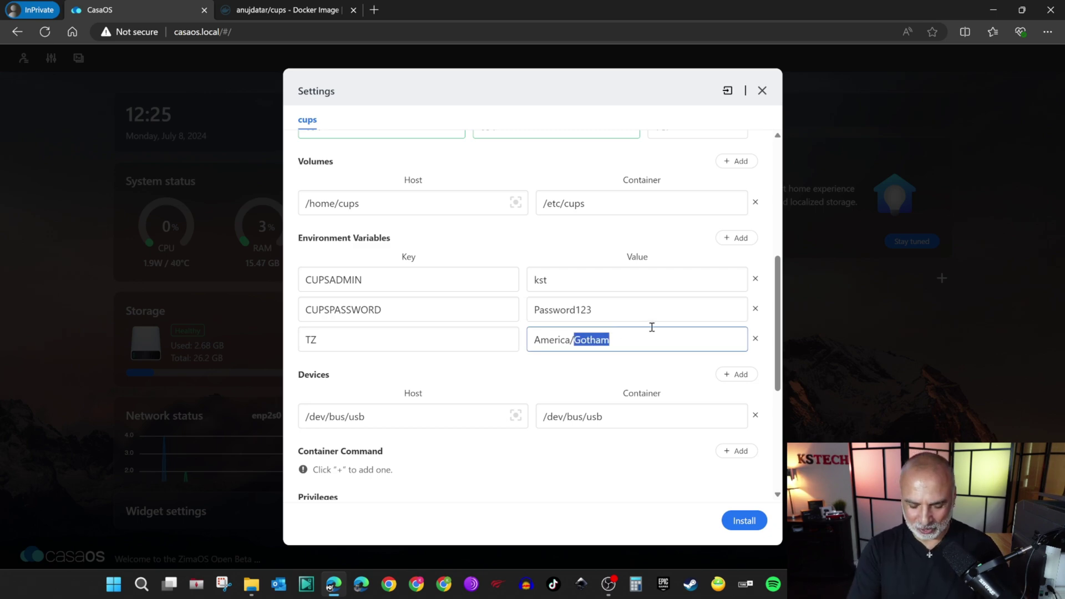
type("New")
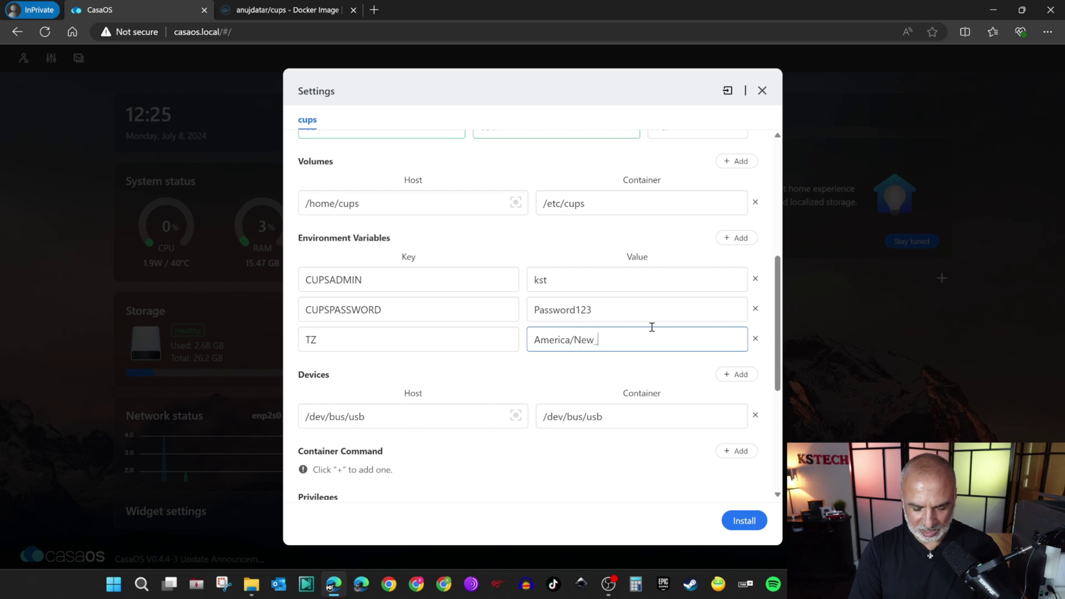
type("_York")
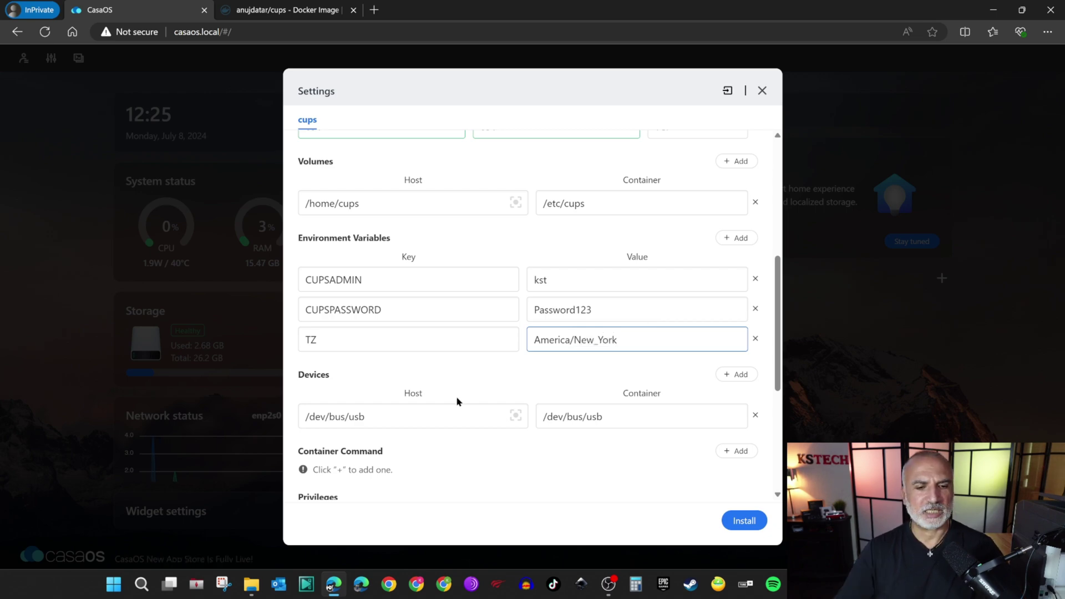
scroll(455, 400, "down", 3)
scroll(460, 342, "down", 2)
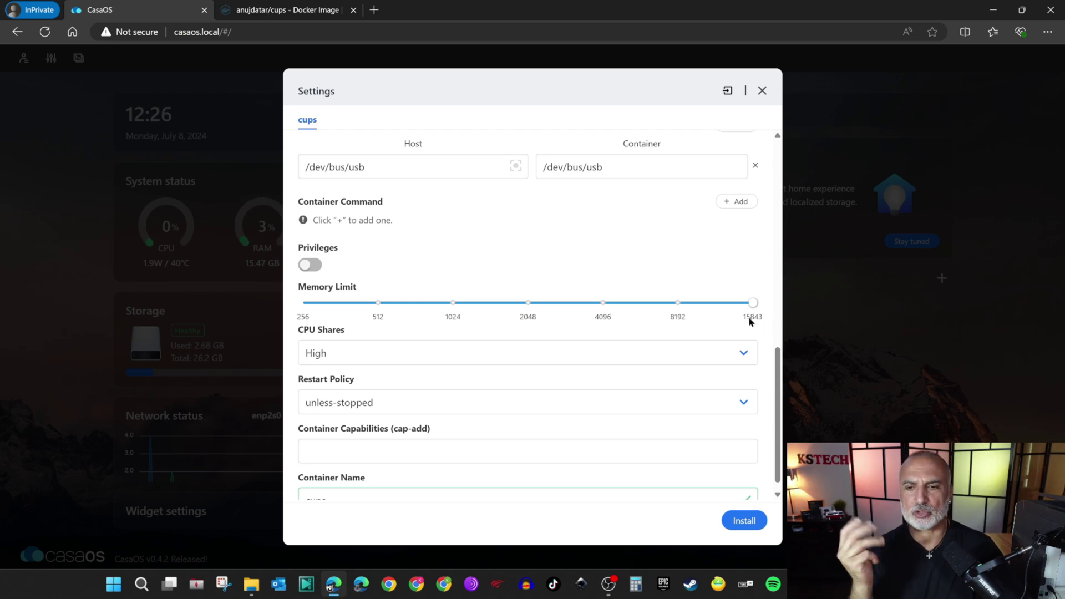
Lower the cups container's memory limit from 15843 to 8192 and check the container name is cups.
mouse_move(755, 309)
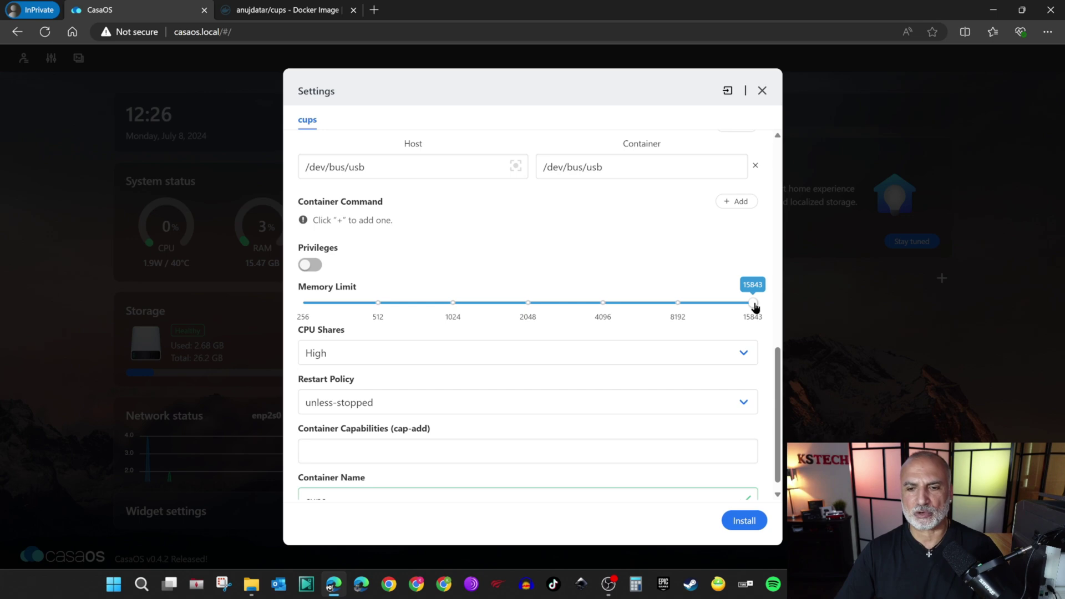
left_click(677, 303)
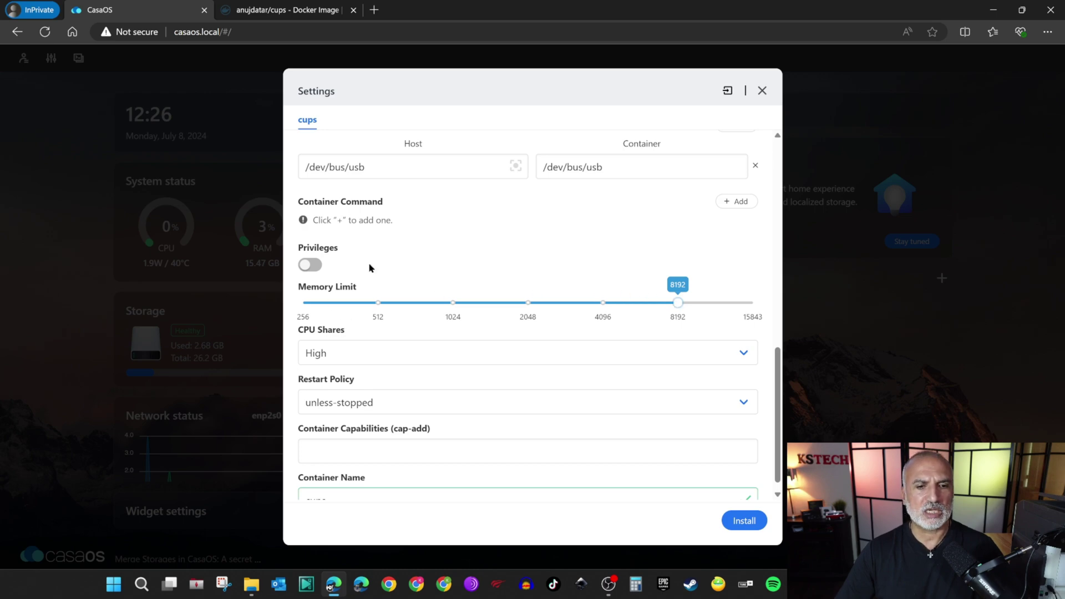
scroll(369, 268, "down", 1)
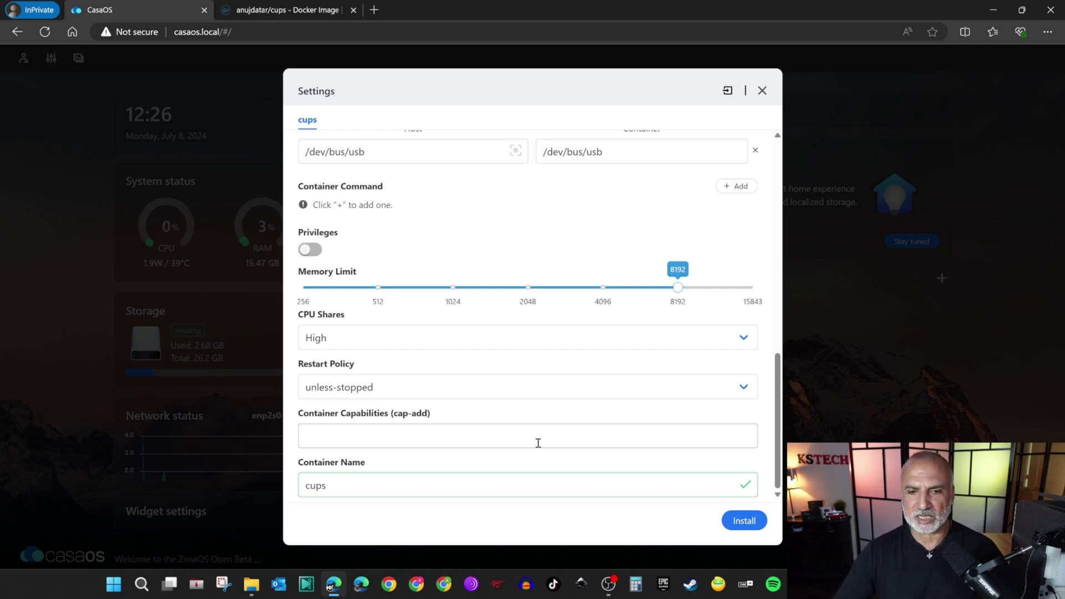
Install the configured cups app and bring up the CasaOS settings panel.
left_click(740, 522)
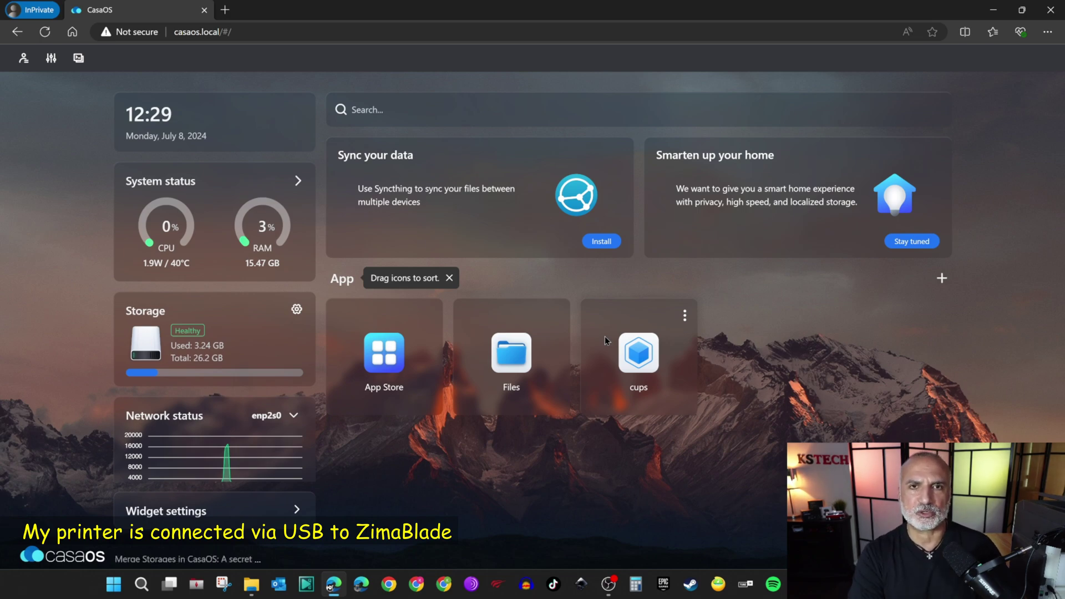
left_click(51, 60)
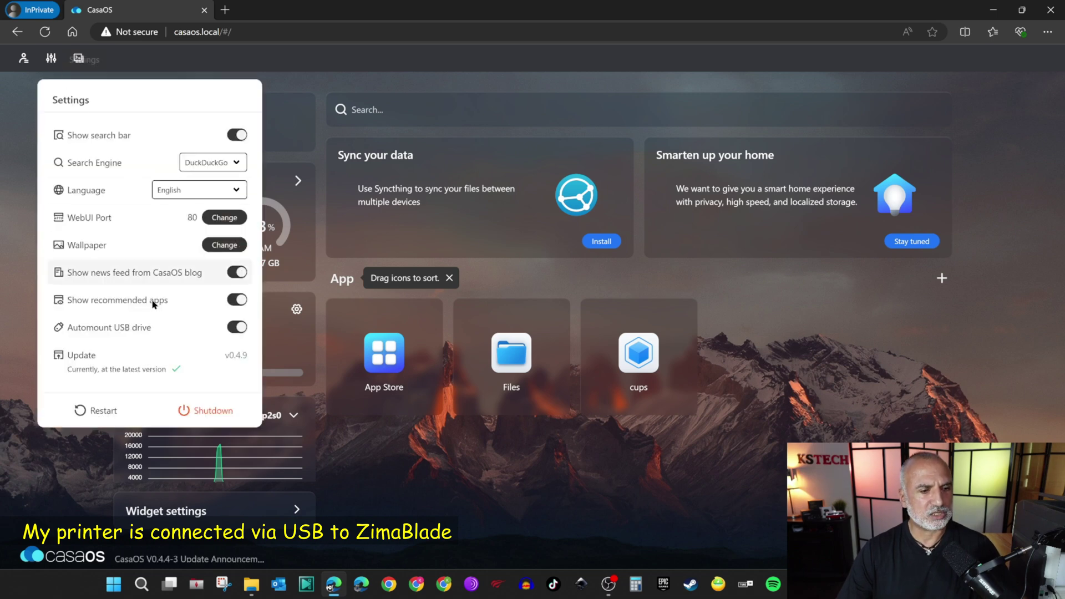
Restart the CasaOS server, then open the cups app once the dashboard returns.
left_click(99, 412)
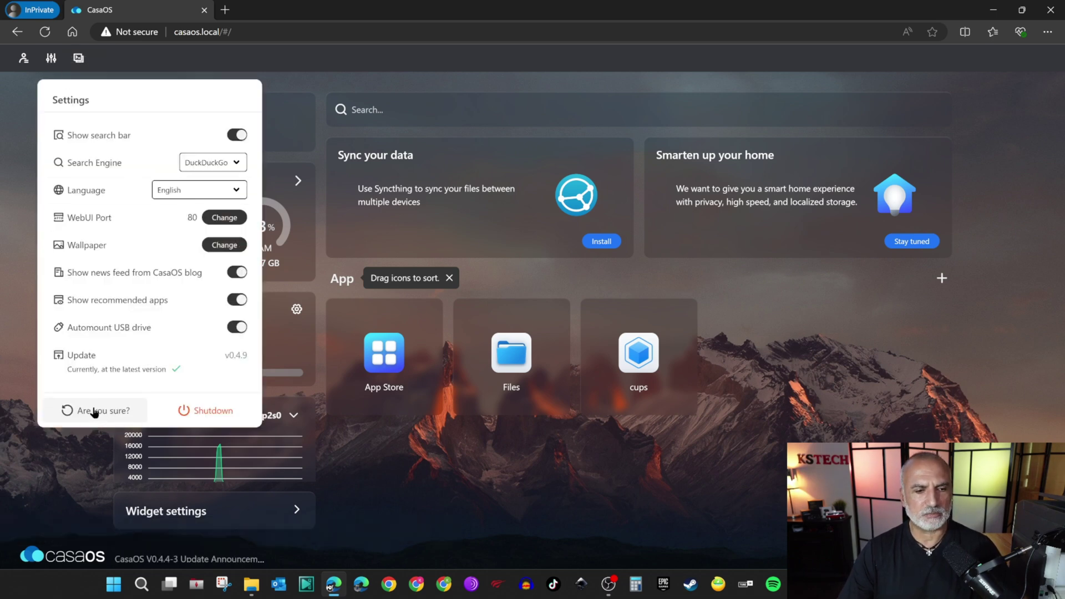
left_click(100, 413)
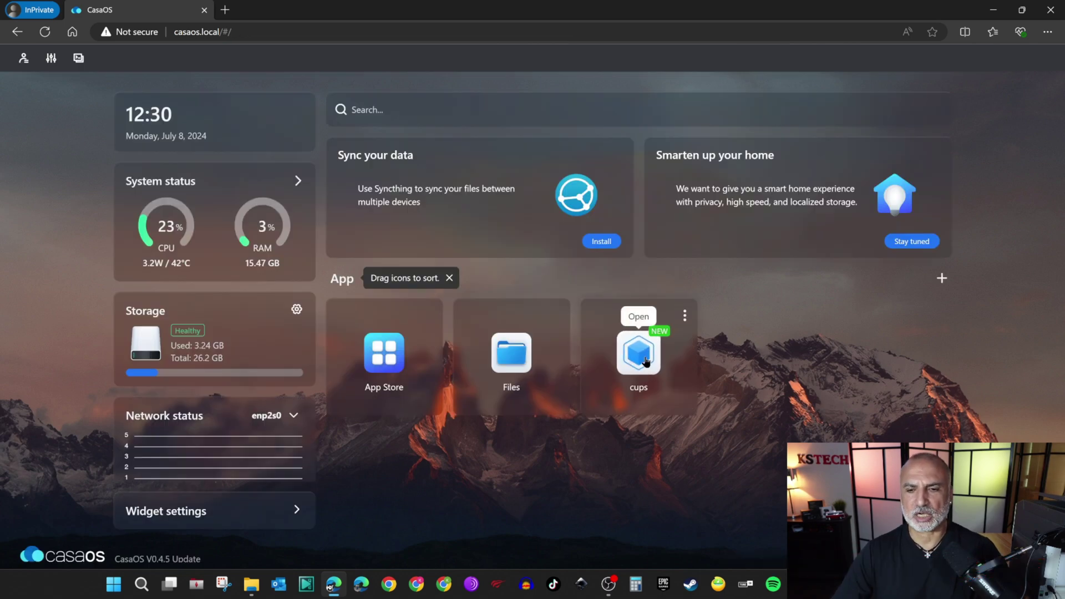
left_click(638, 355)
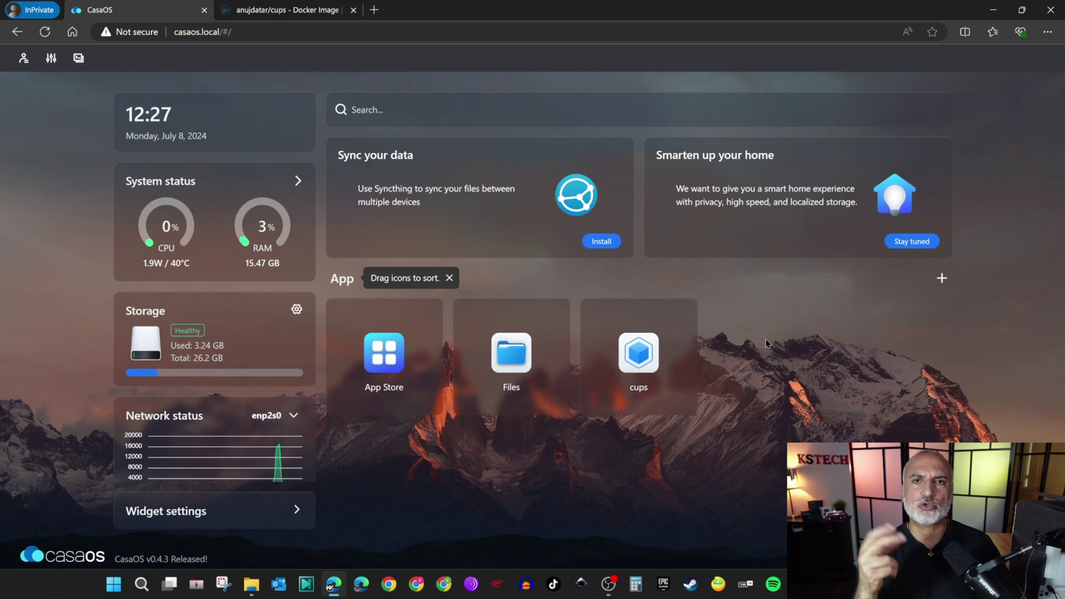
Open the CUPS web interface and sign in to its Administration page with the admin credentials.
left_click(643, 358)
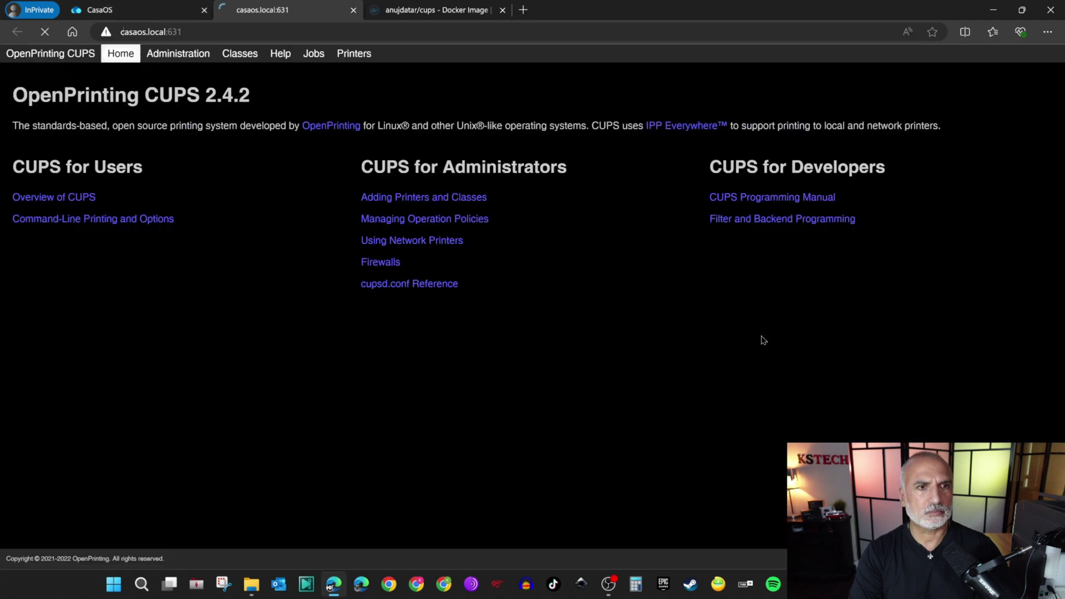
left_click(174, 56)
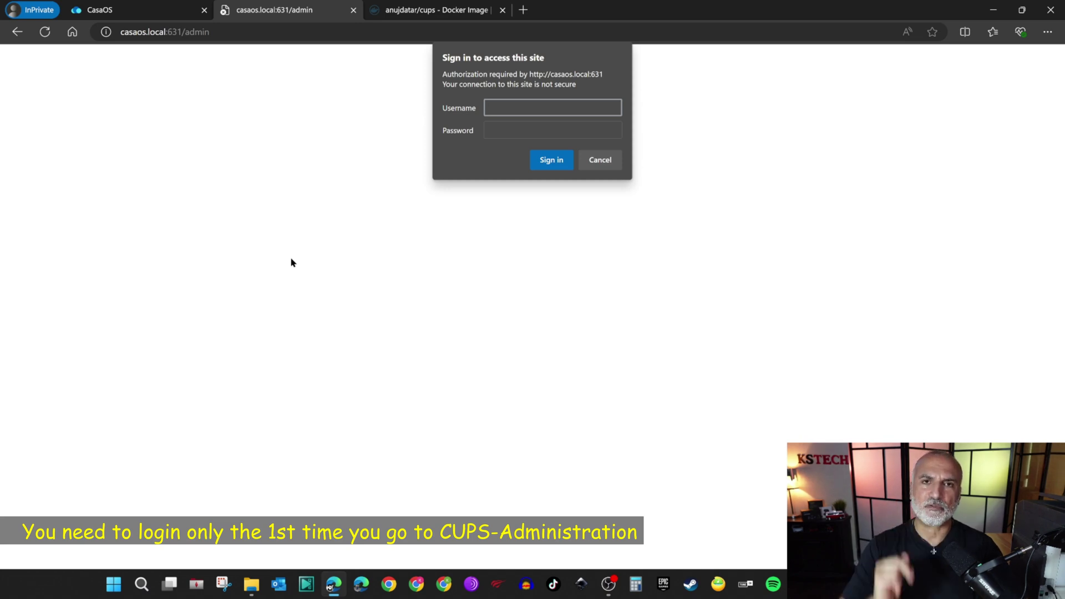
type("t")
key("Tab")
type("•••••••••••")
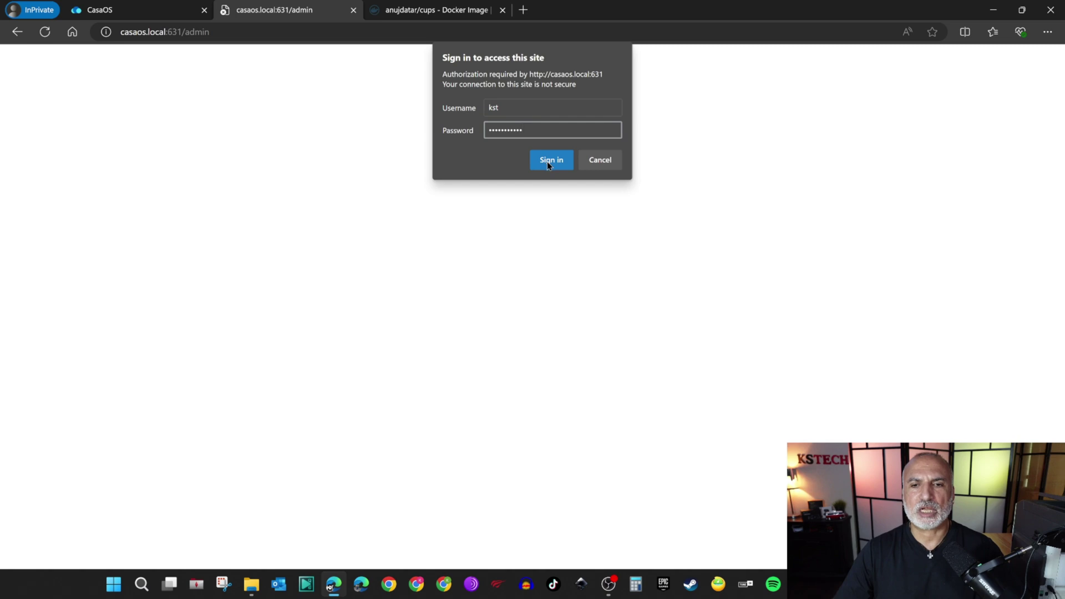
left_click(547, 160)
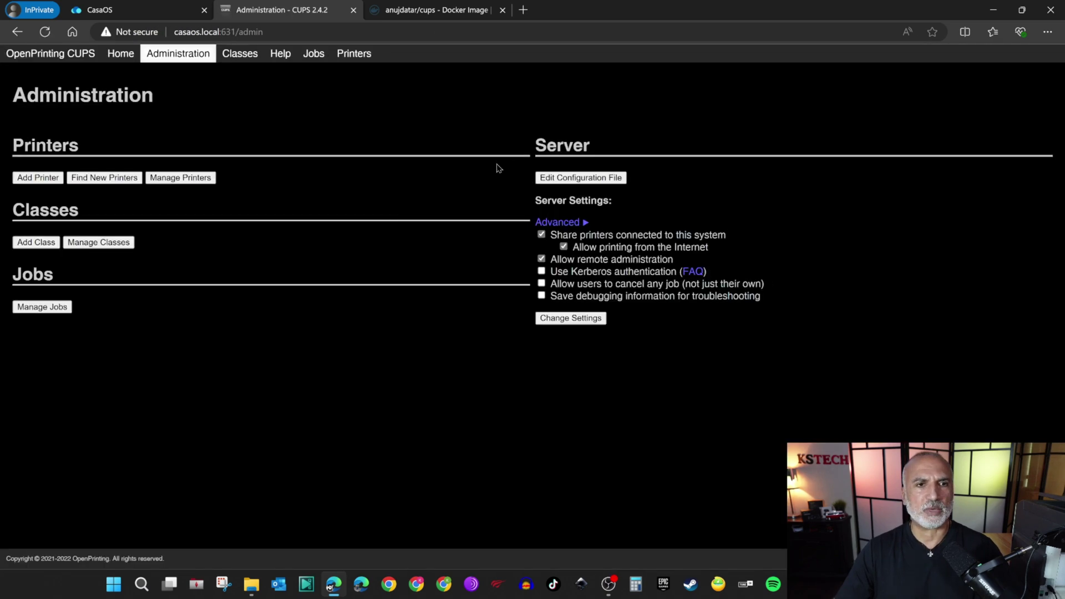
Close the Docker Hub tab, find new printers, and add the USB-connected Lexmark MX310 Series.
left_click(503, 10)
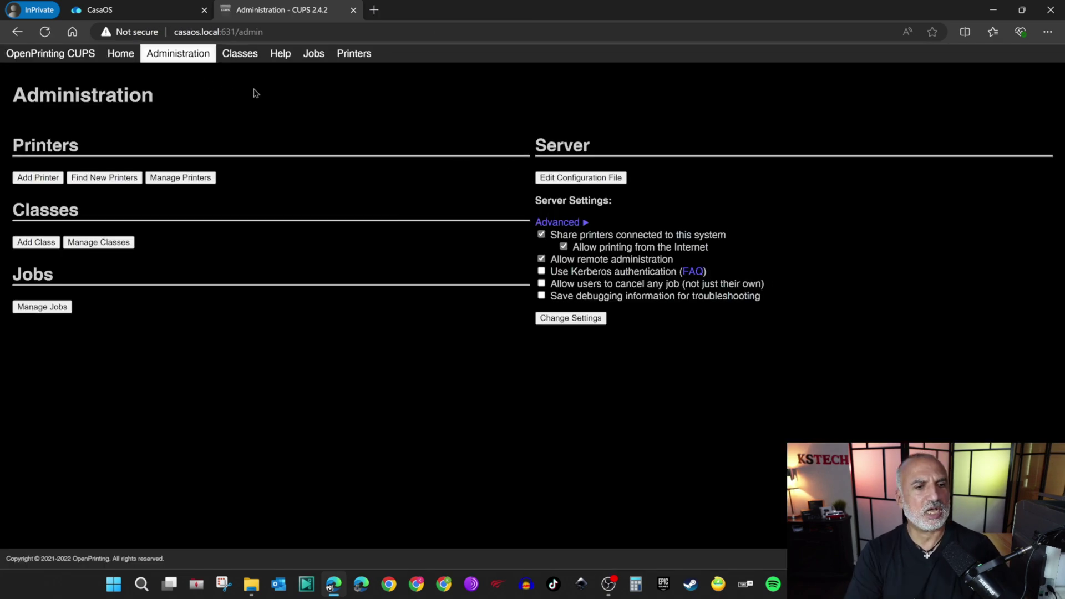
left_click(104, 179)
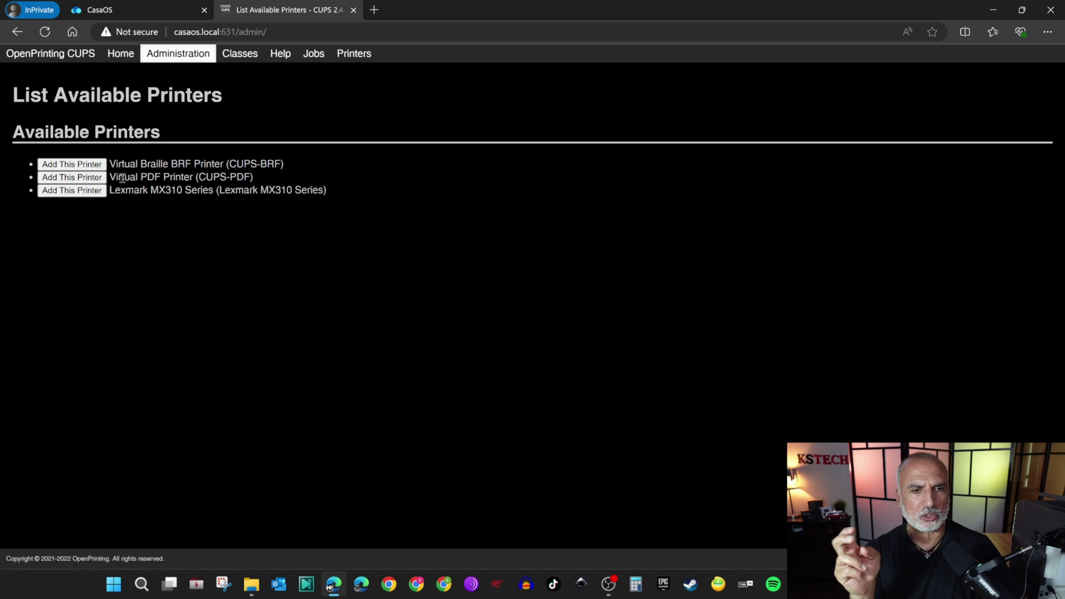
left_click(69, 191)
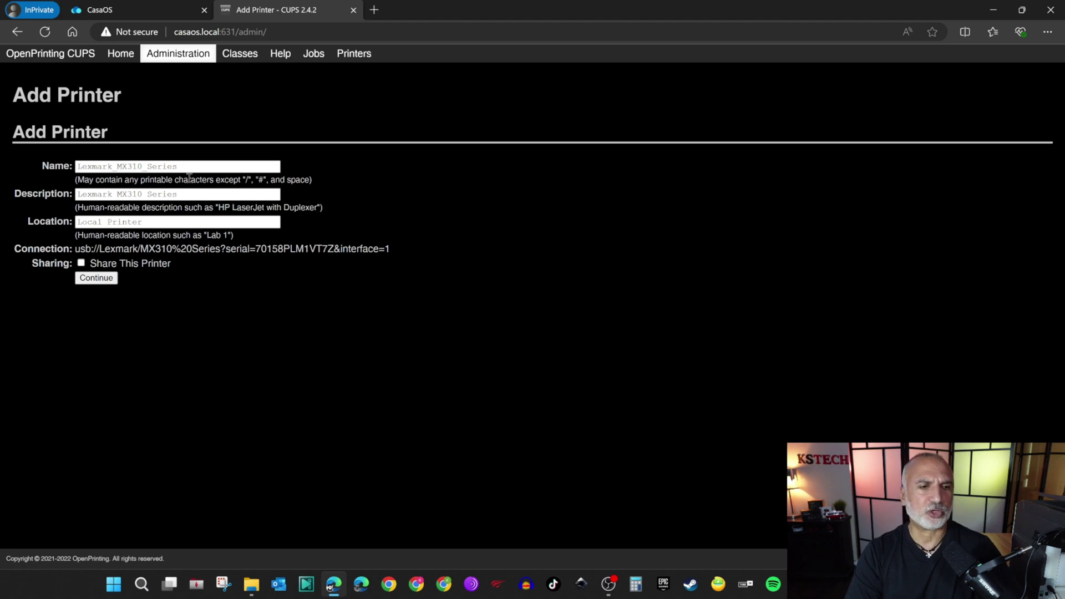
Name the printer Lexmark, describe it as Lexmark MX310 Series at Local Printer, and share it.
left_click_drag(112, 167, 275, 168)
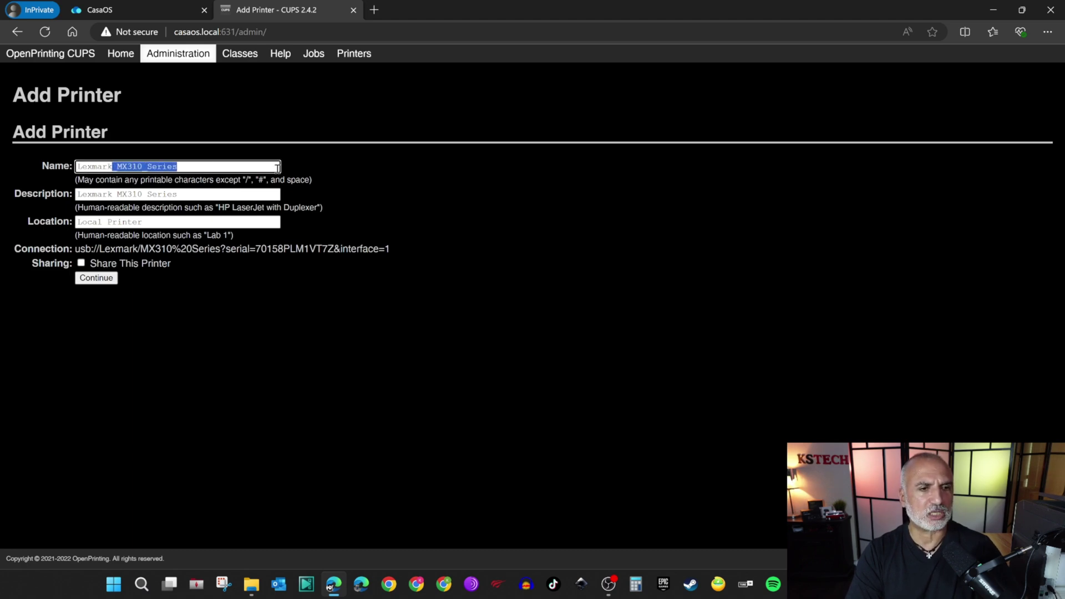
key("BackSpace")
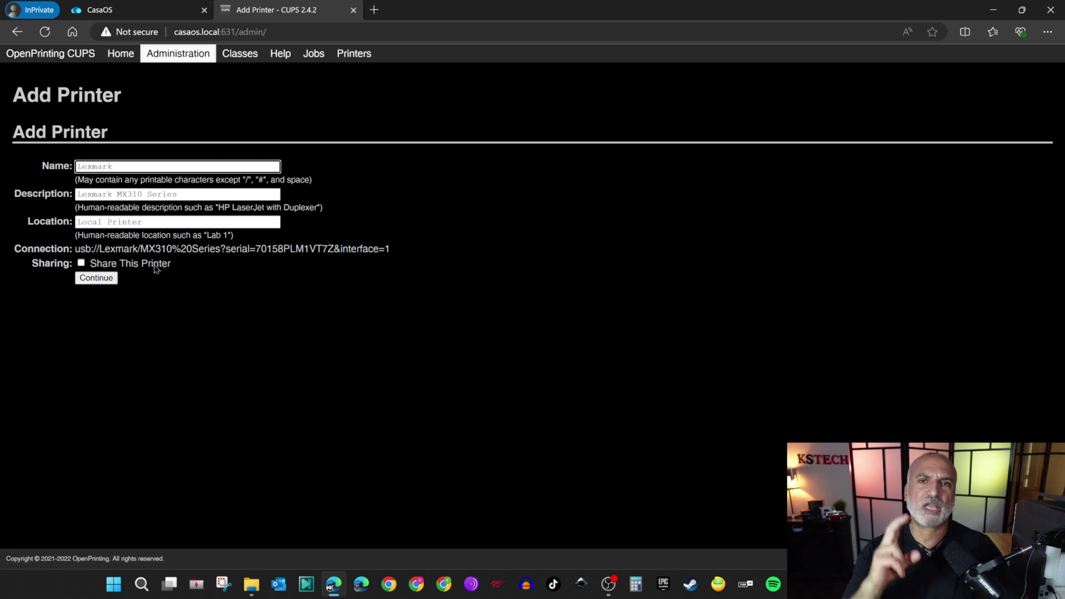
left_click(116, 281)
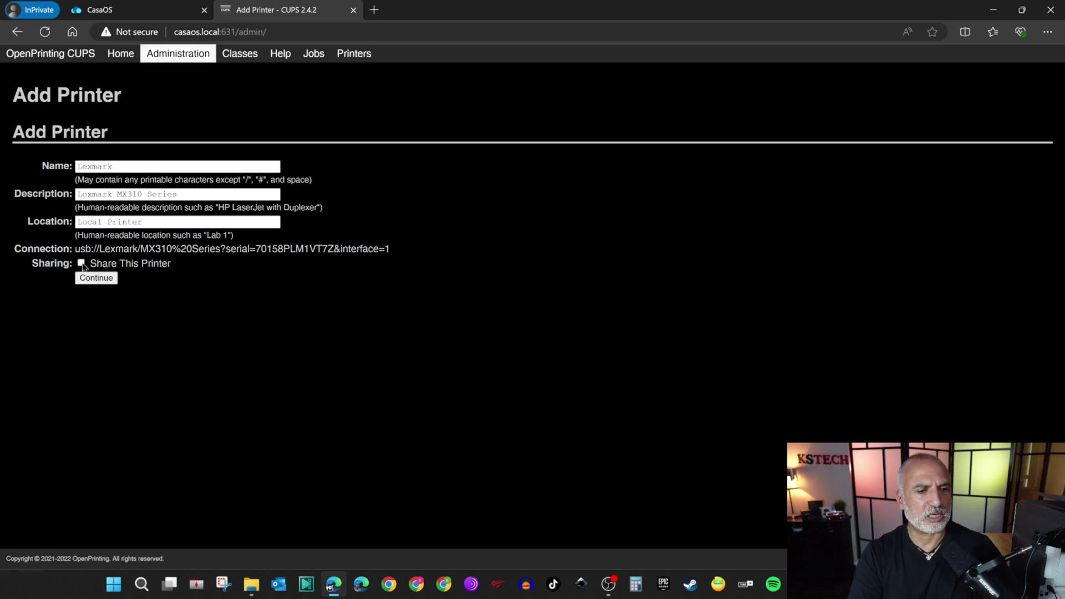
left_click(97, 283)
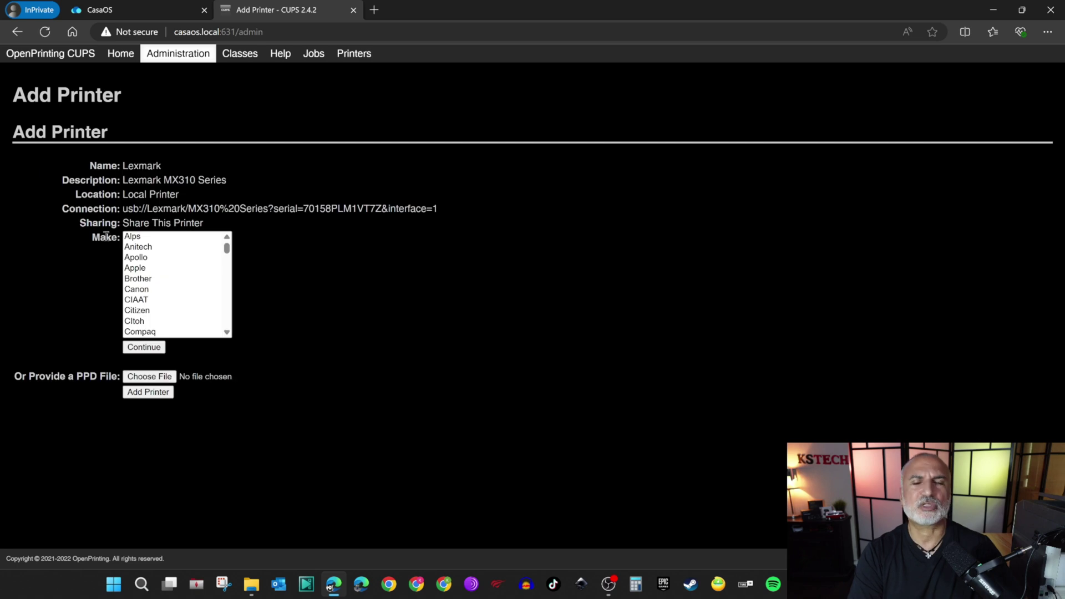
Choose Lexmark as the printer make.
left_click_drag(228, 251, 191, 296)
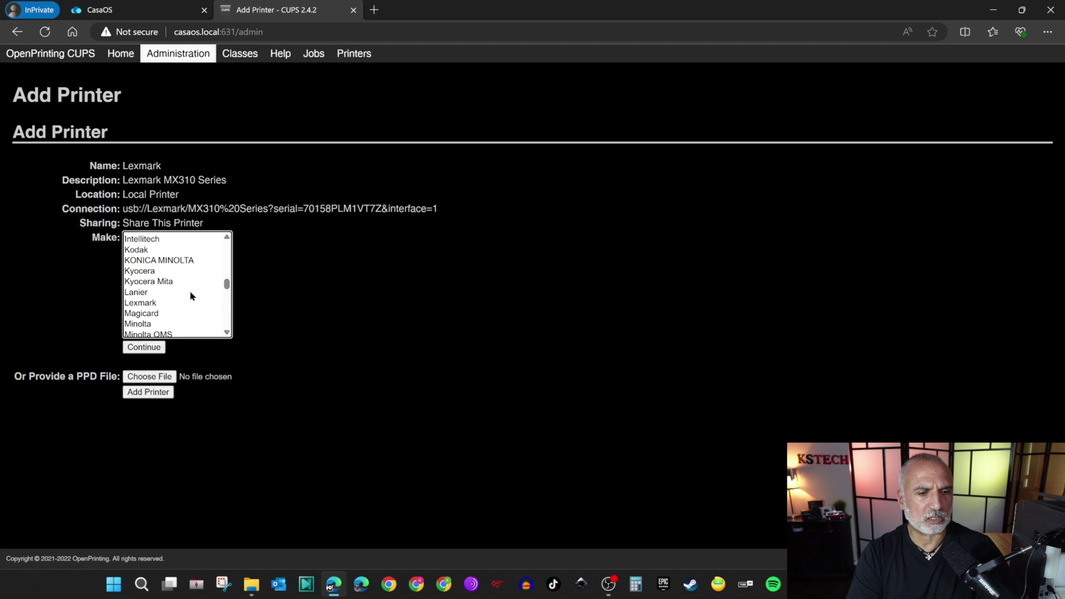
left_click(146, 304)
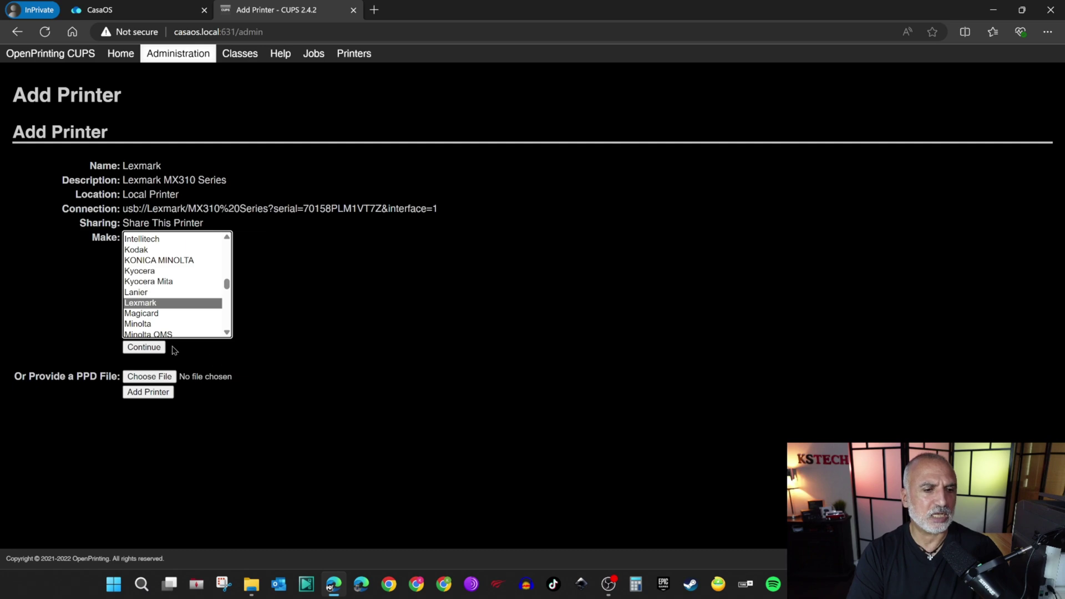
left_click(144, 347)
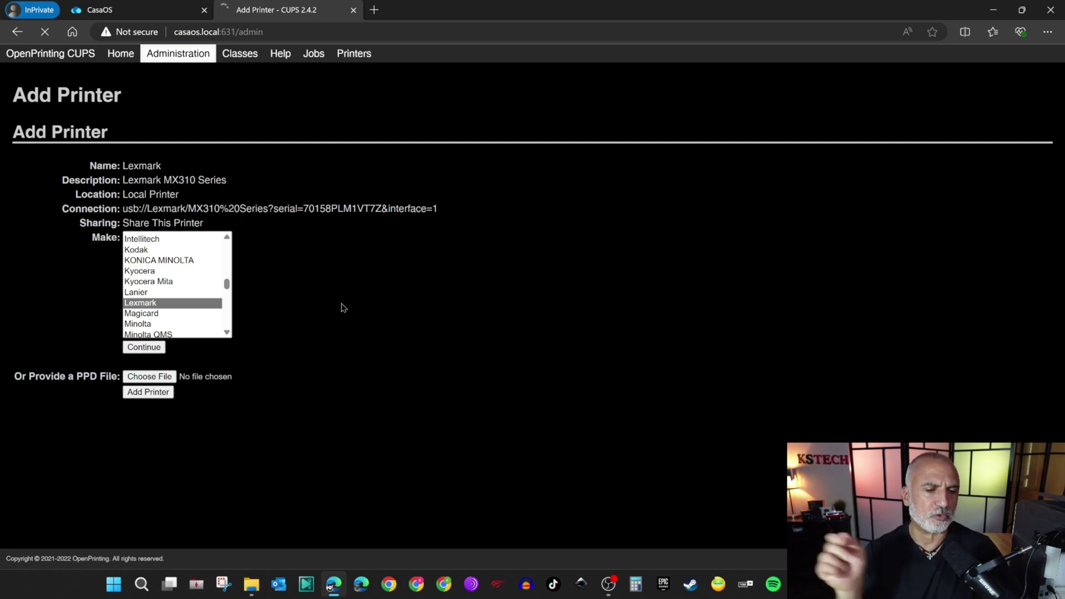
Pick the Lexmark MX310 Series (en) model and add the printer.
left_click_drag(382, 265, 161, 309)
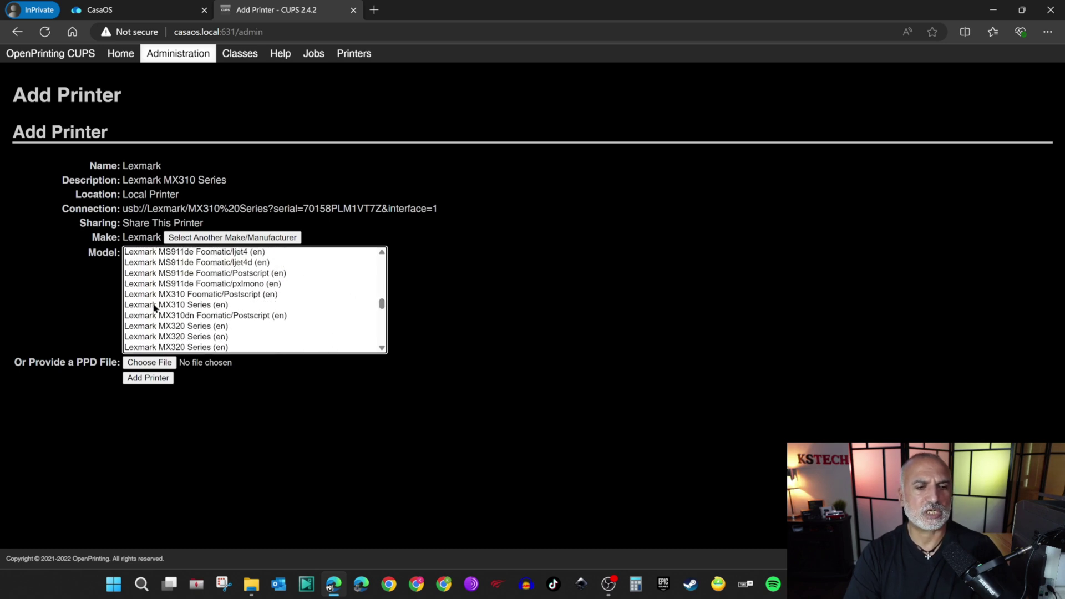
left_click(172, 306)
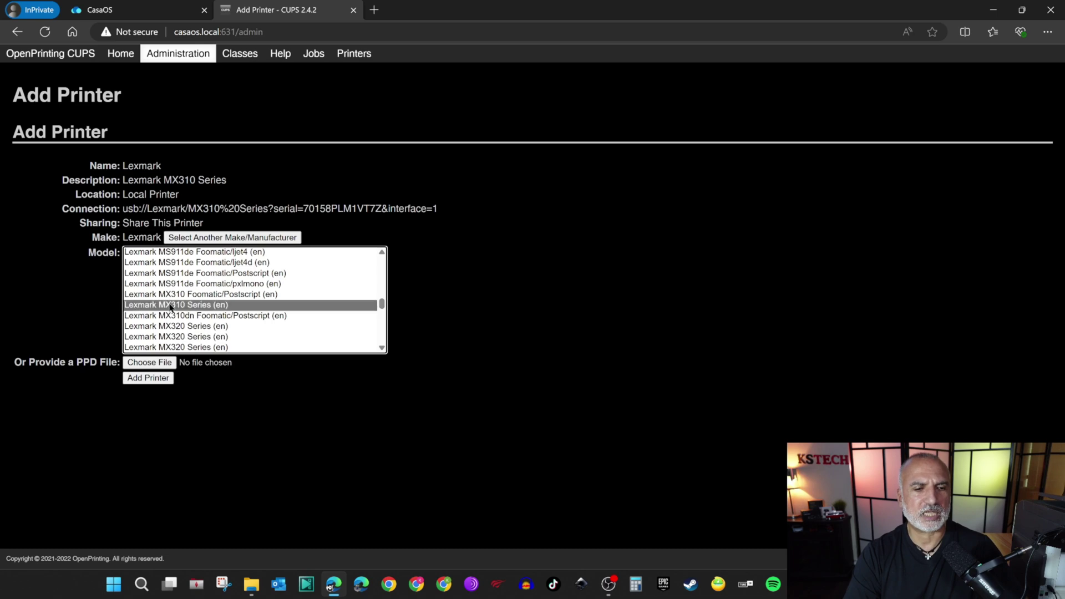
left_click(145, 380)
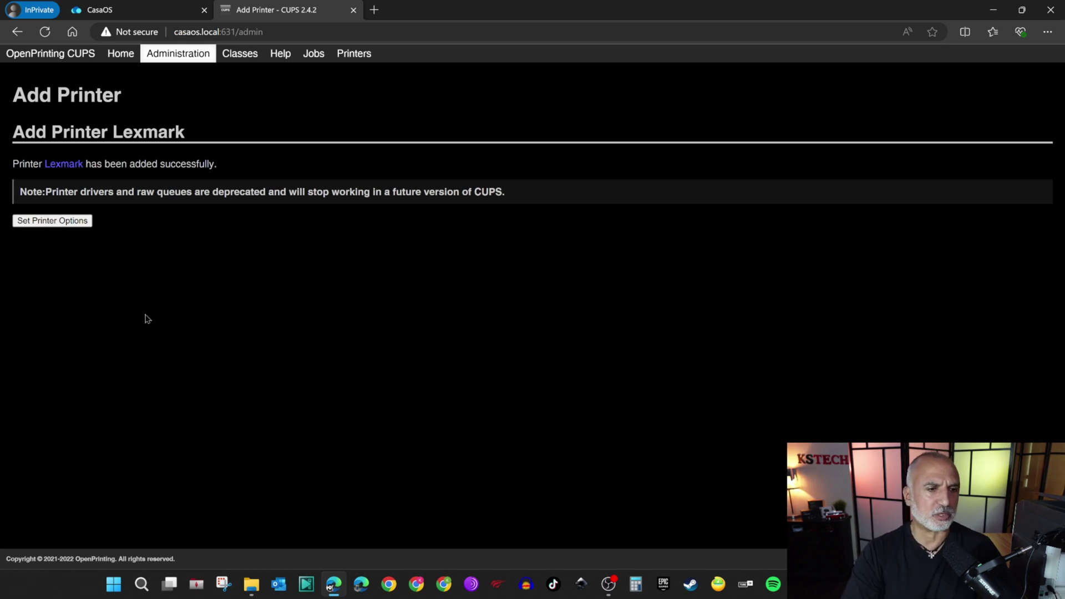
Make Letter the Lexmark printer's default media size instead of A4.
left_click(52, 220)
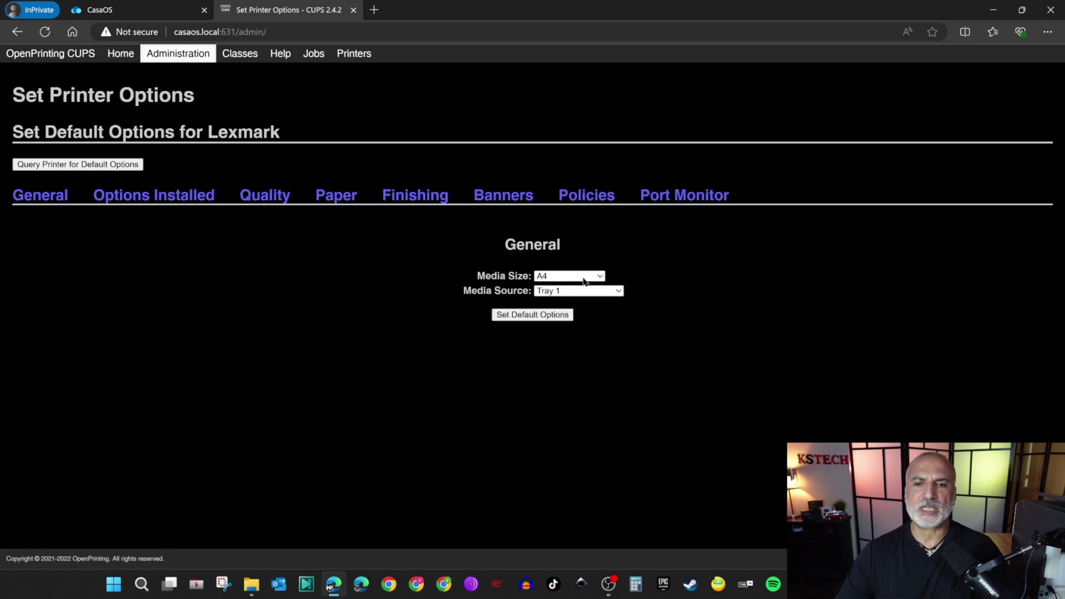
left_click(583, 277)
left_click(578, 289)
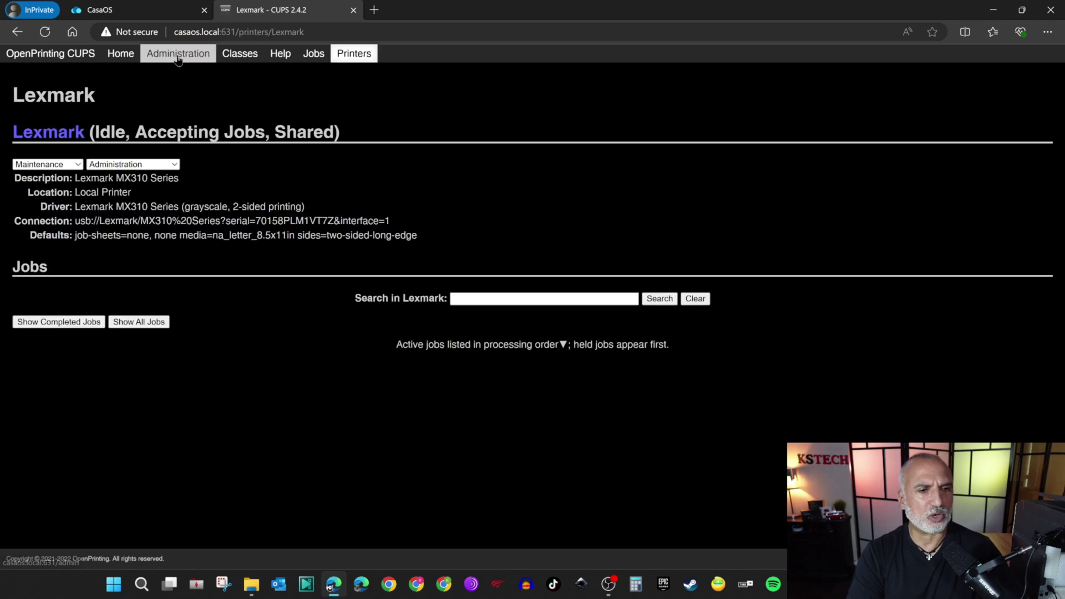
key("alt+Left")
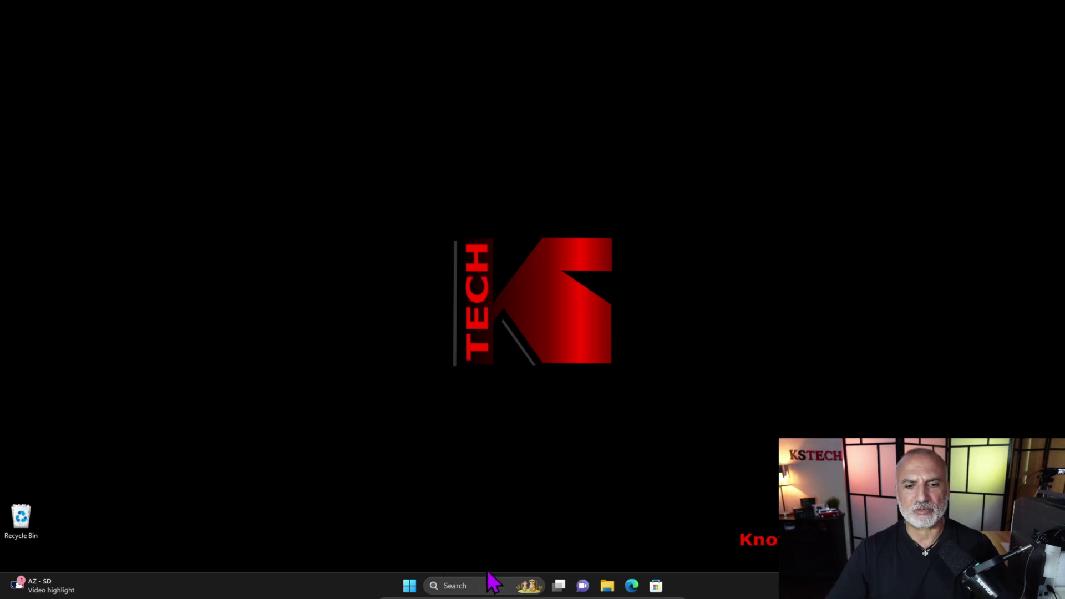
In Settings' Bluetooth & devices > Printers & scanners, start adding an unlisted printer manually.
left_click(423, 590)
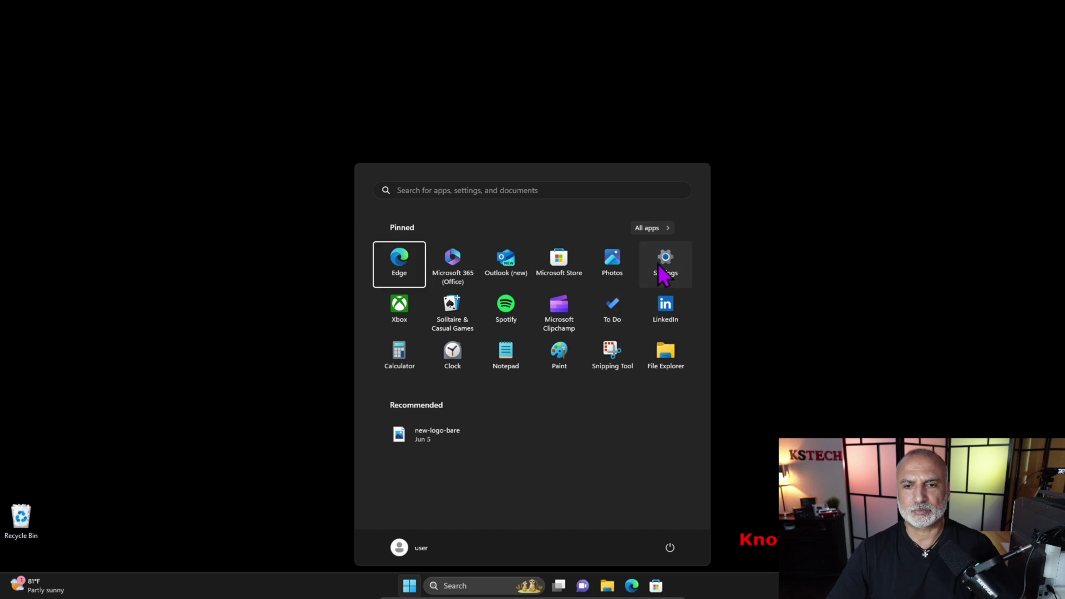
left_click(663, 264)
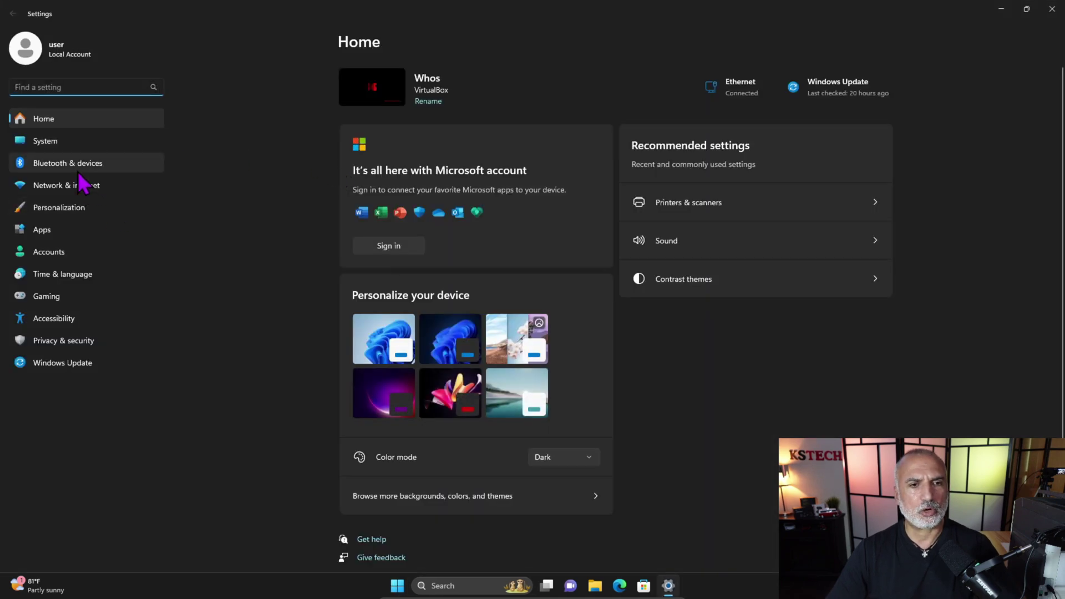
left_click(67, 165)
left_click(416, 146)
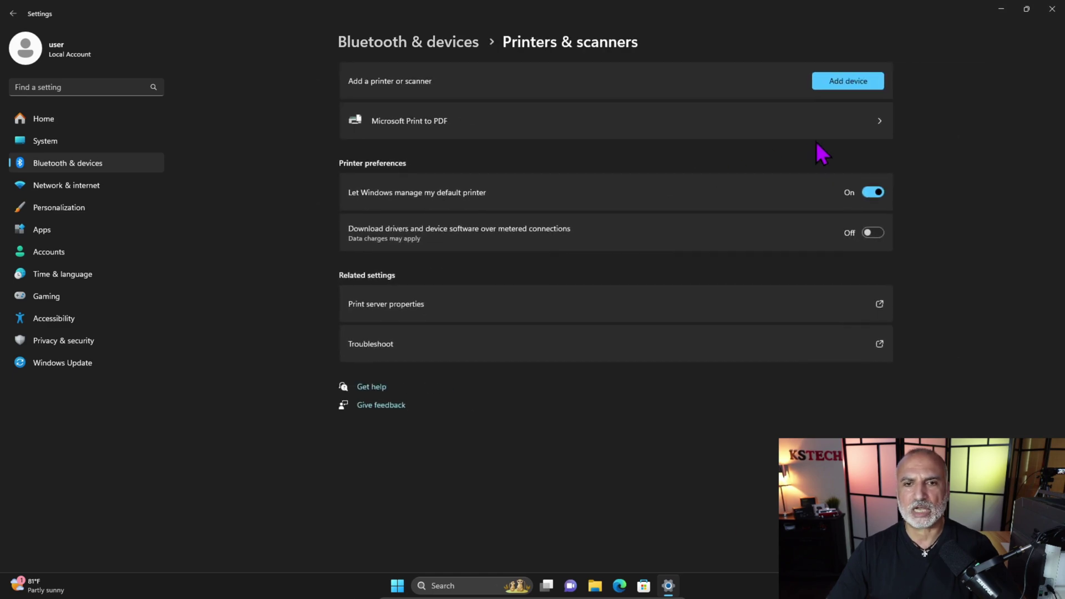
left_click(847, 81)
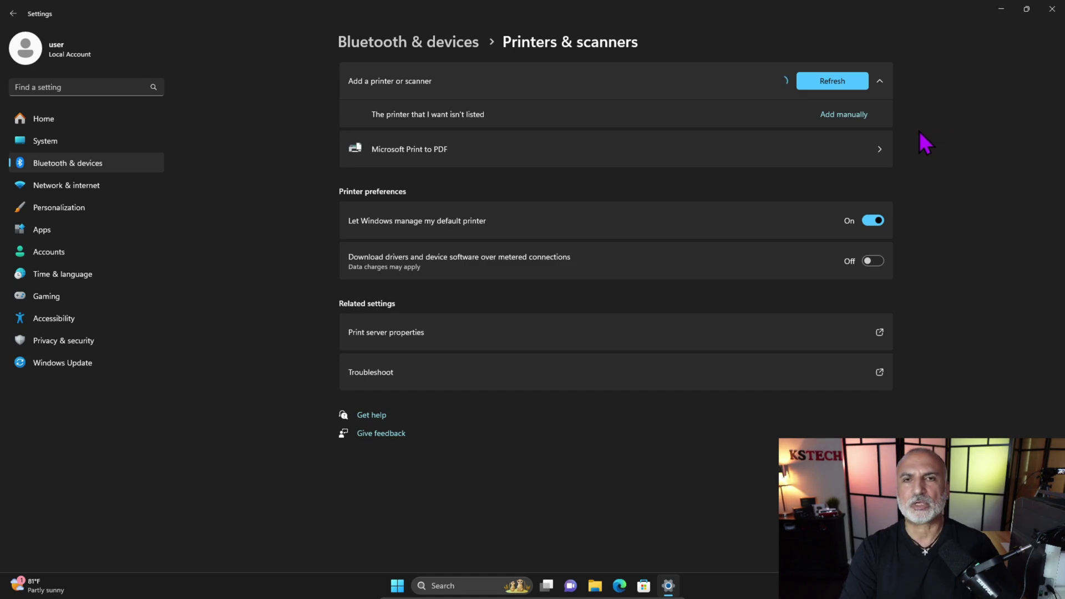
left_click(842, 116)
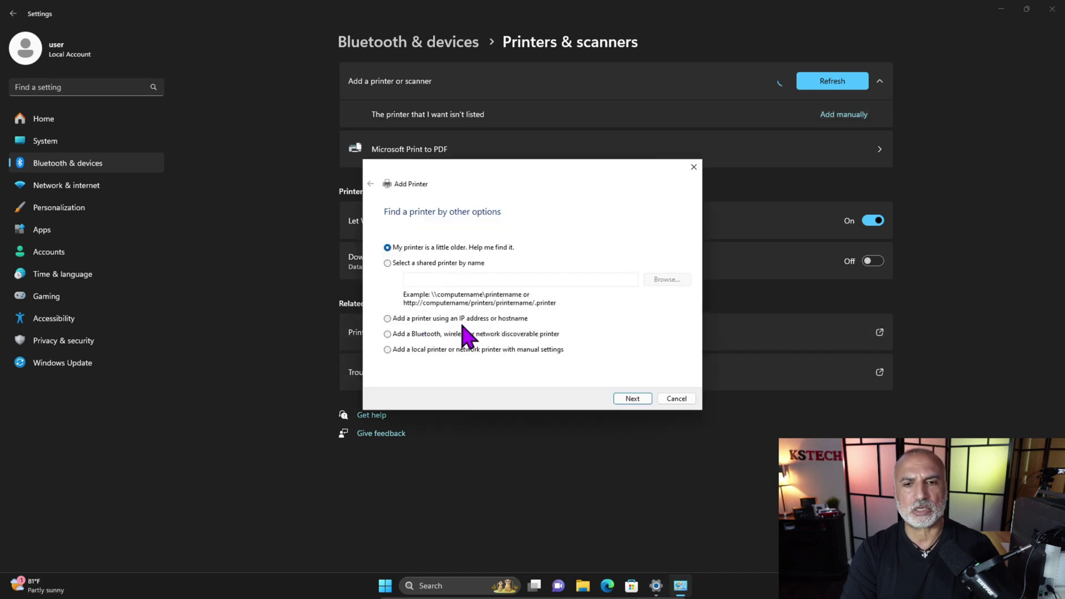
left_click(391, 320)
left_click(630, 399)
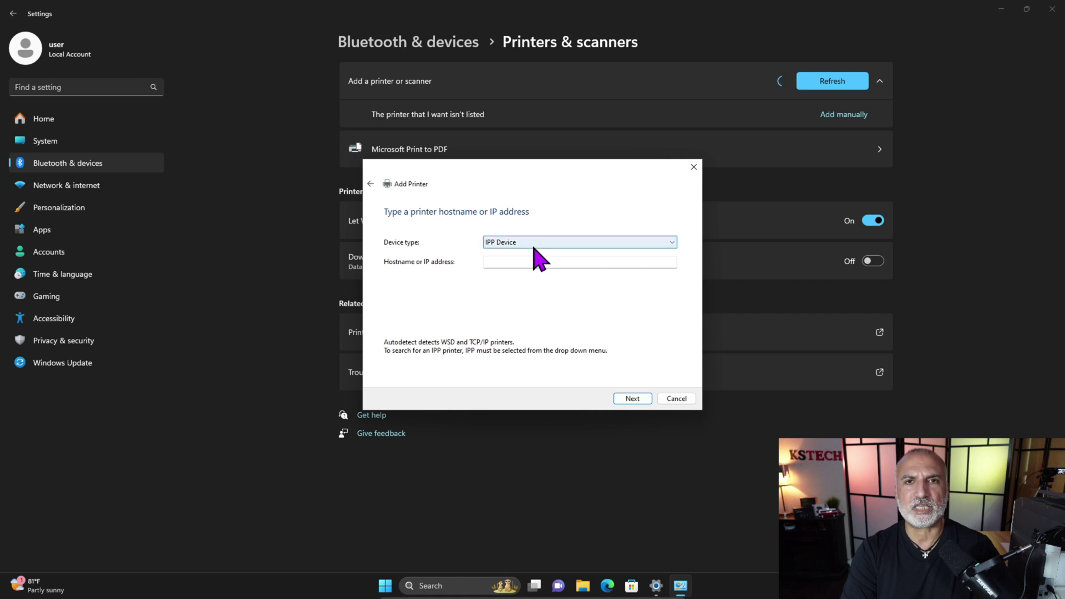
left_click(523, 264)
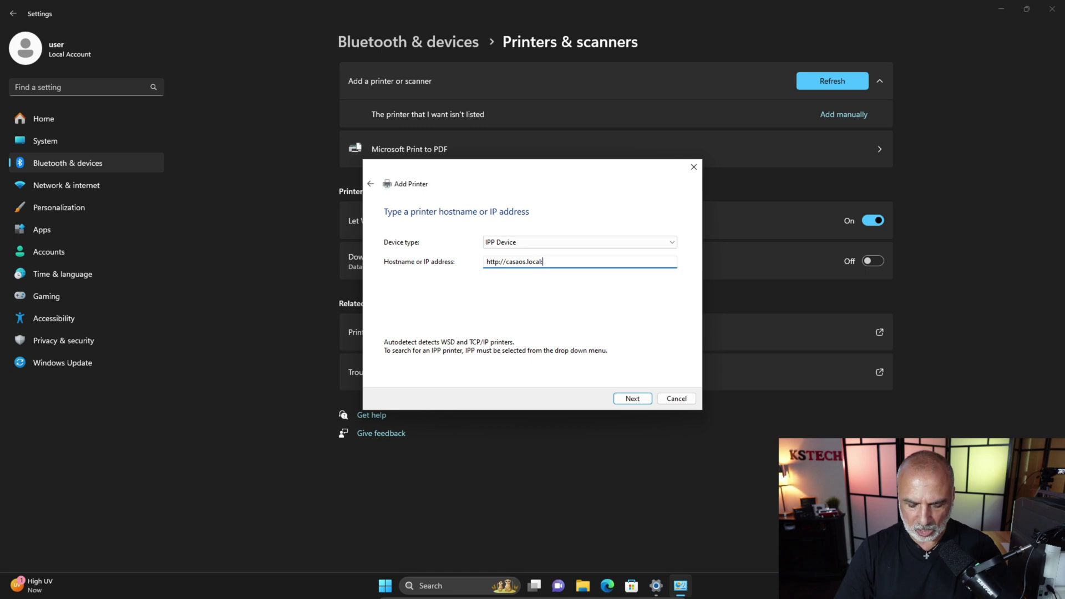
type("31")
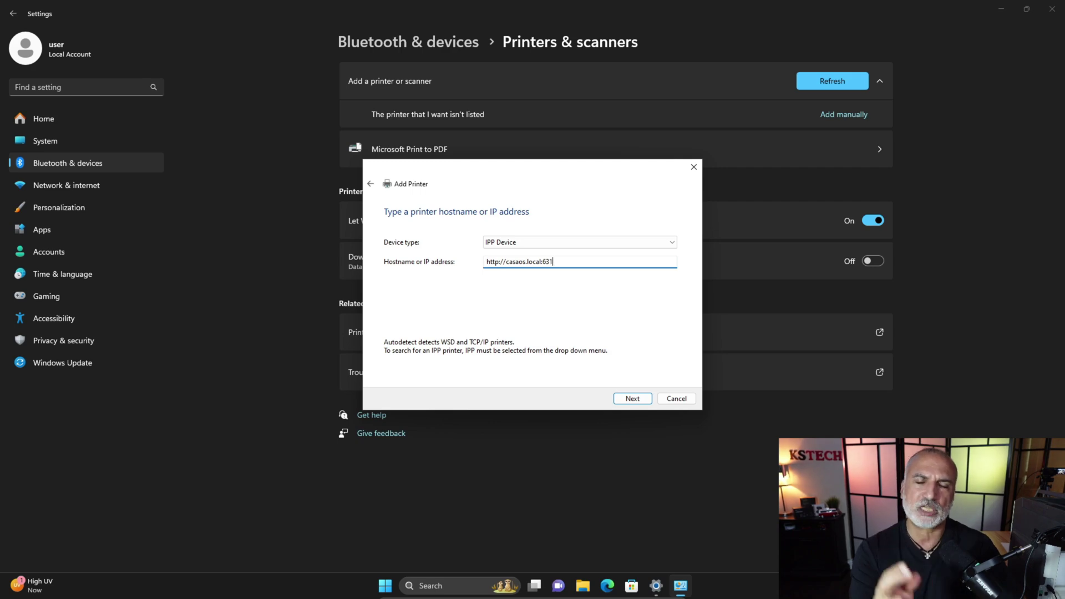
type("/printers/")
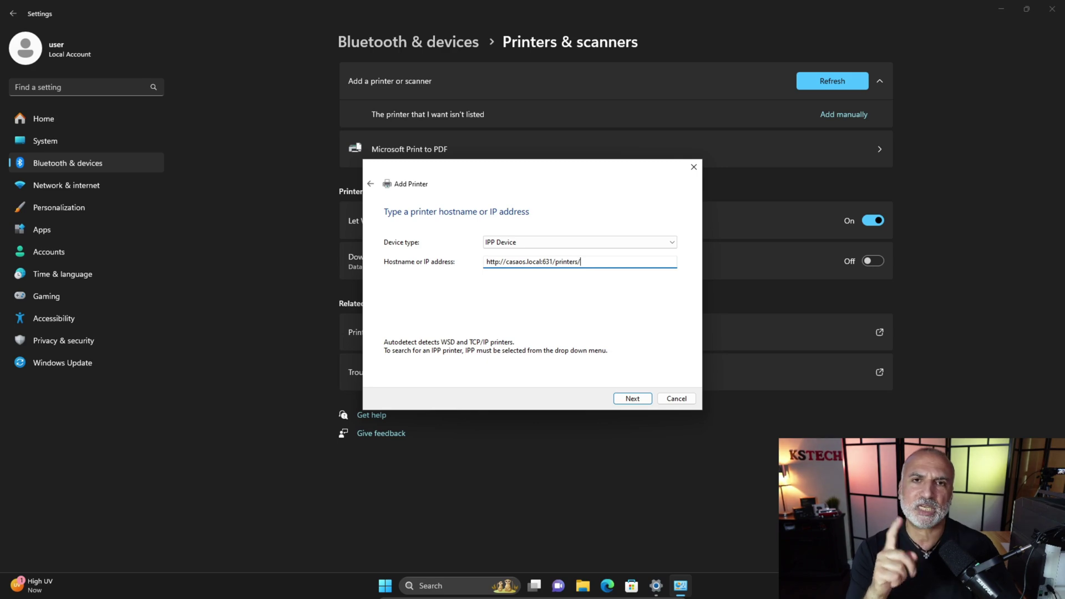
type("L")
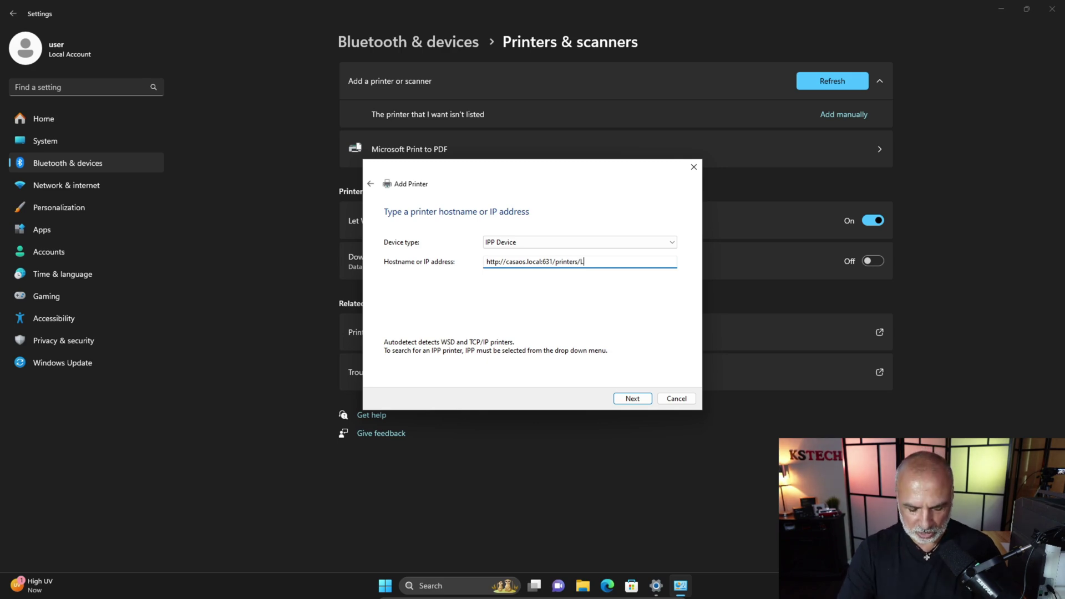
type("exmark")
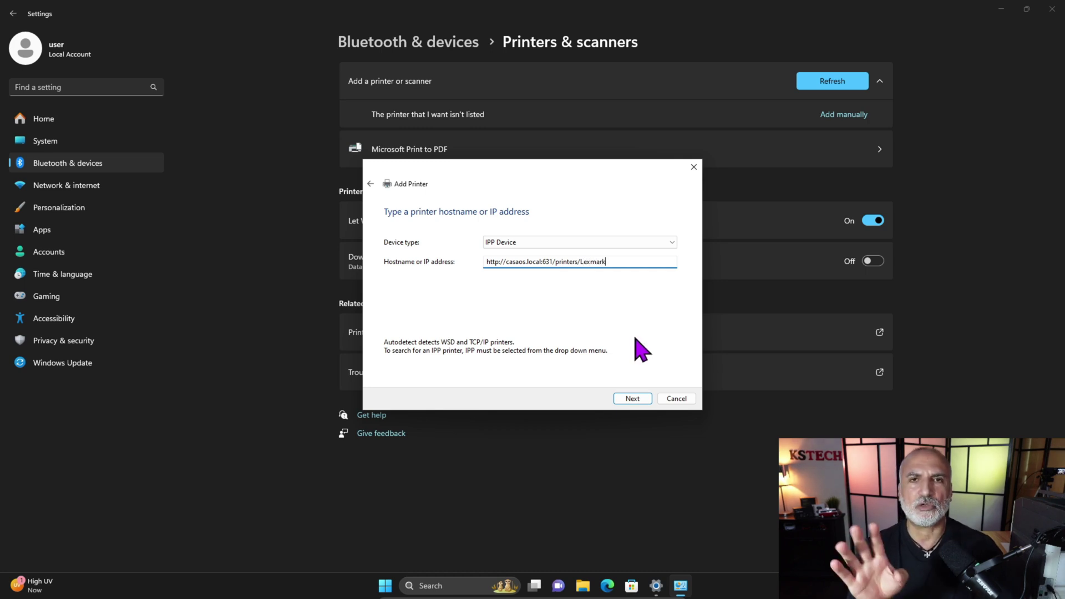
left_click(632, 399)
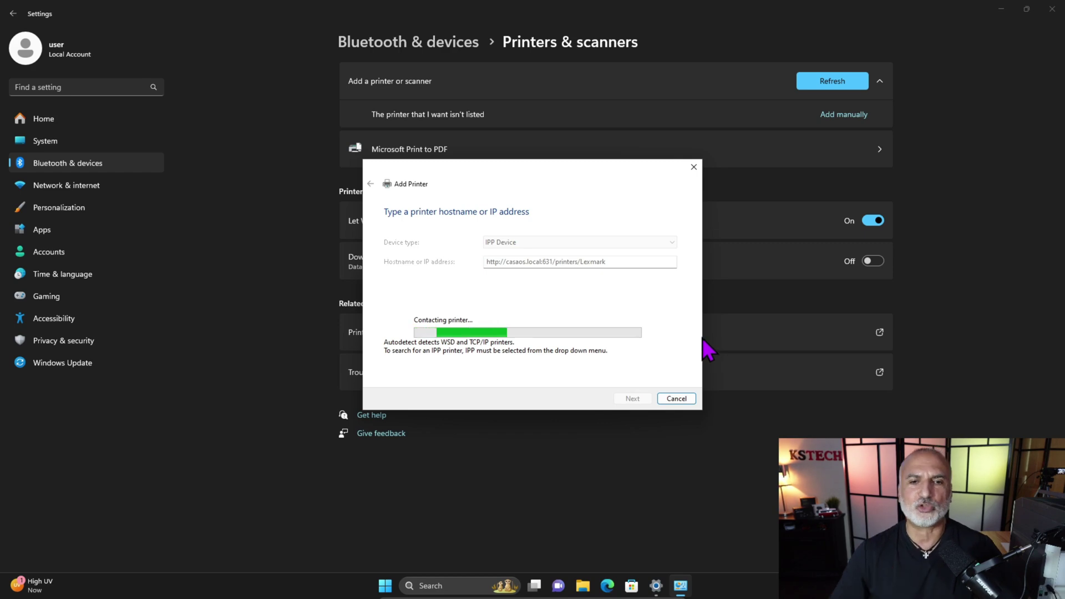